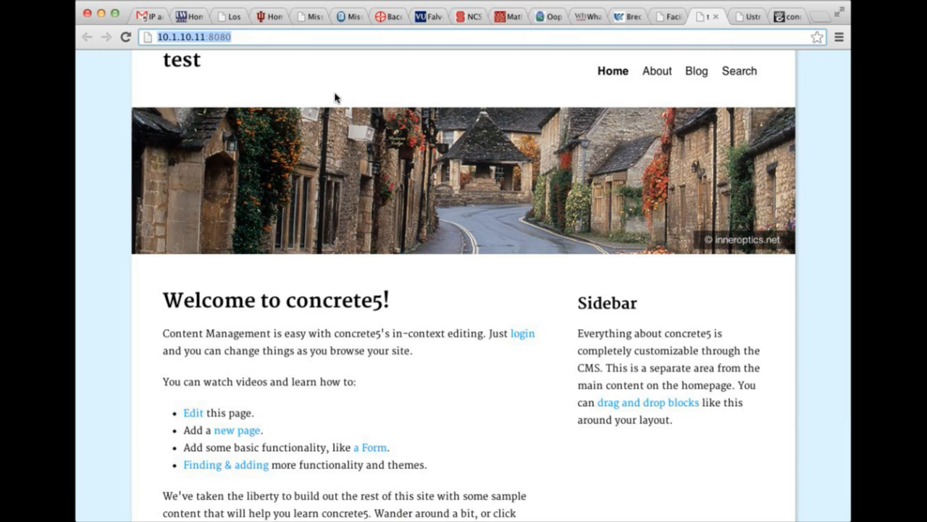
Sign in to the test site with the admin username and the administrator password.
scroll(335, 97, "down", 5)
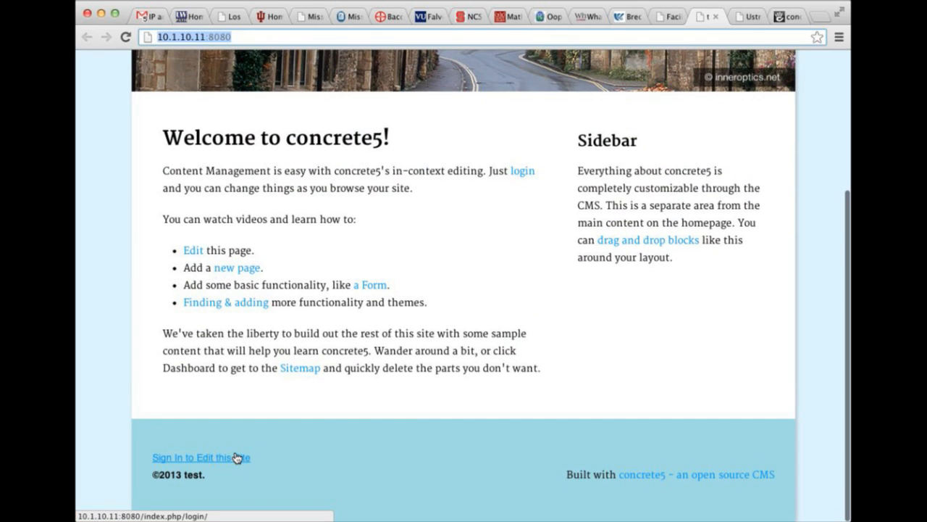
left_click(236, 457)
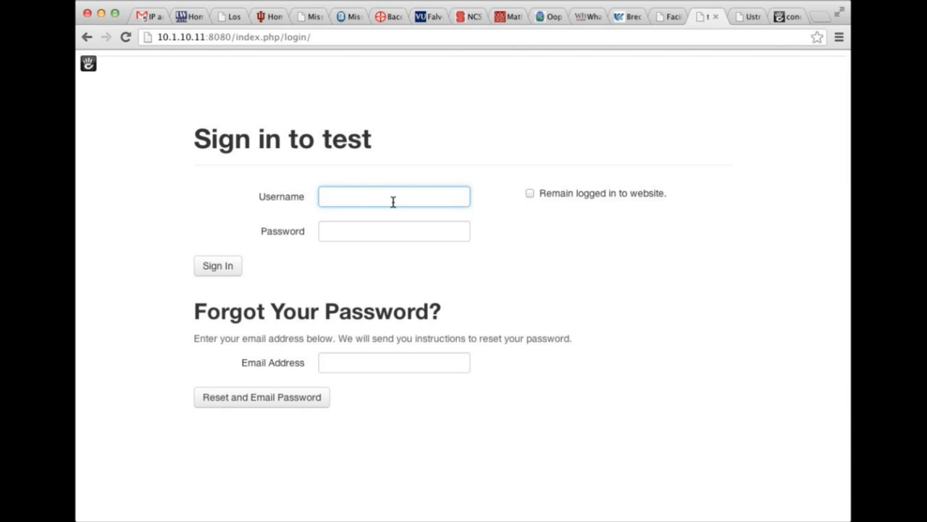
type("admin")
key("Tab")
type("*********")
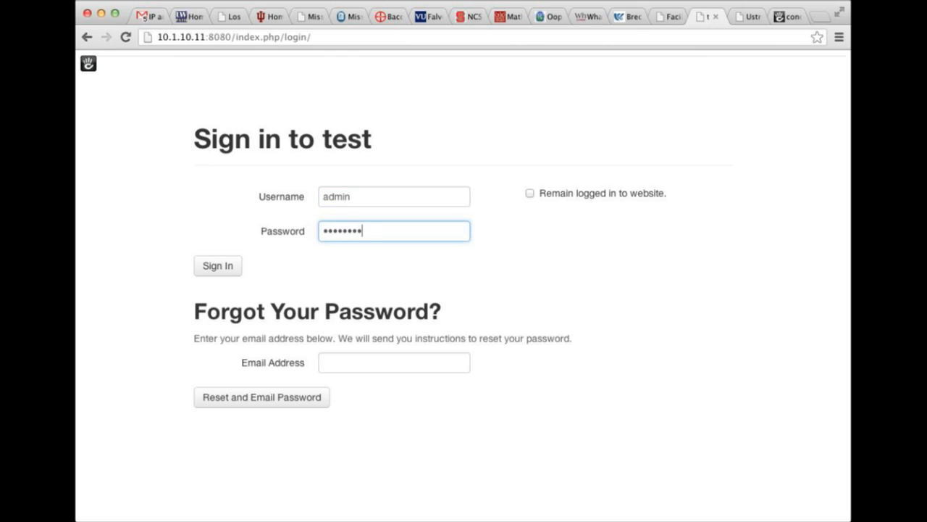
key("Return")
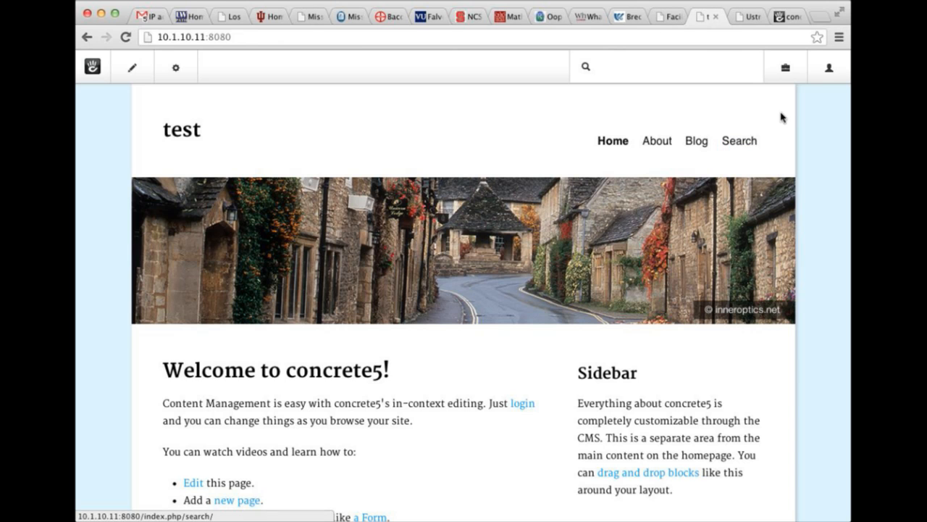
left_click(785, 71)
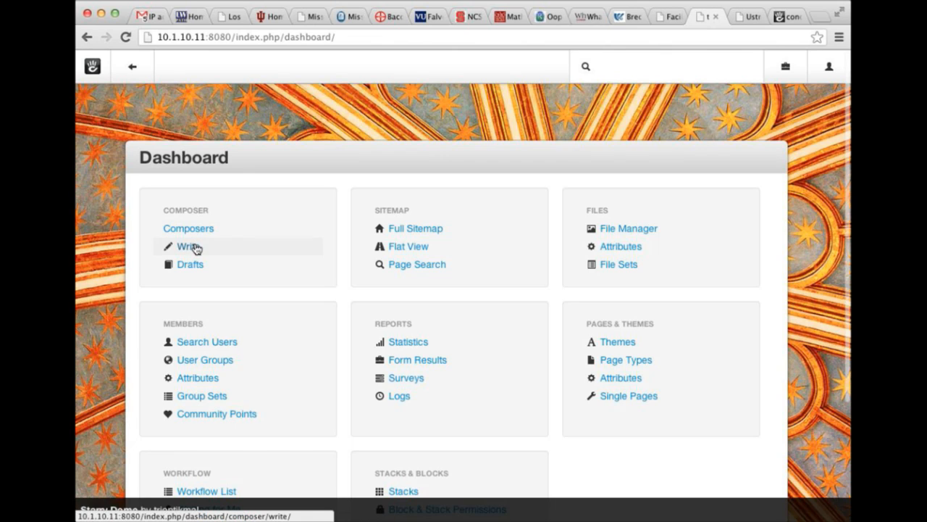
left_click(197, 247)
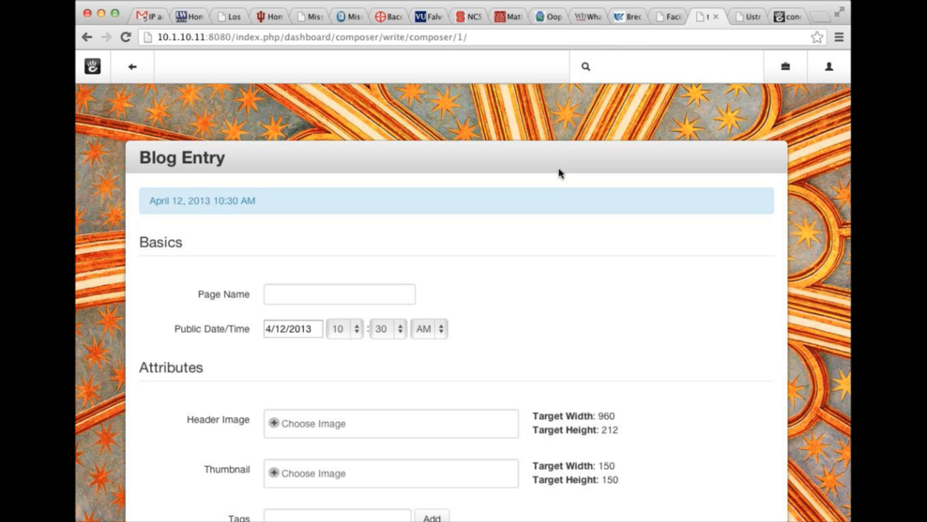
scroll(559, 172, "down", 1)
scroll(559, 173, "up", 1)
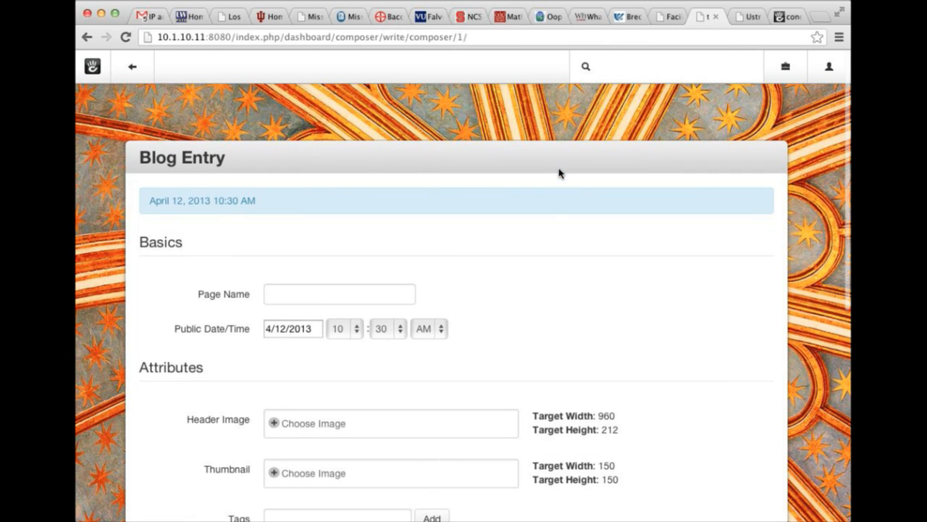
Leave the composer and open the Hello World post from the site's Blog page.
left_click(133, 67)
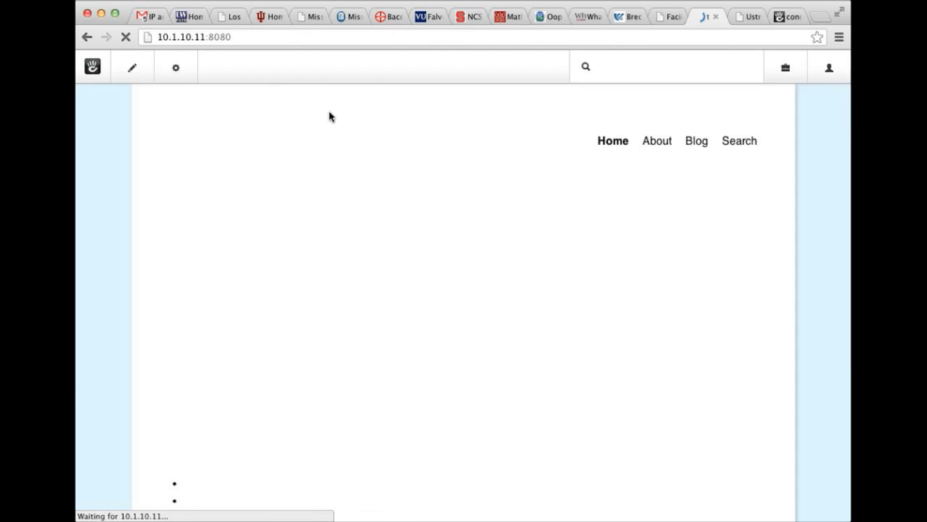
left_click(696, 141)
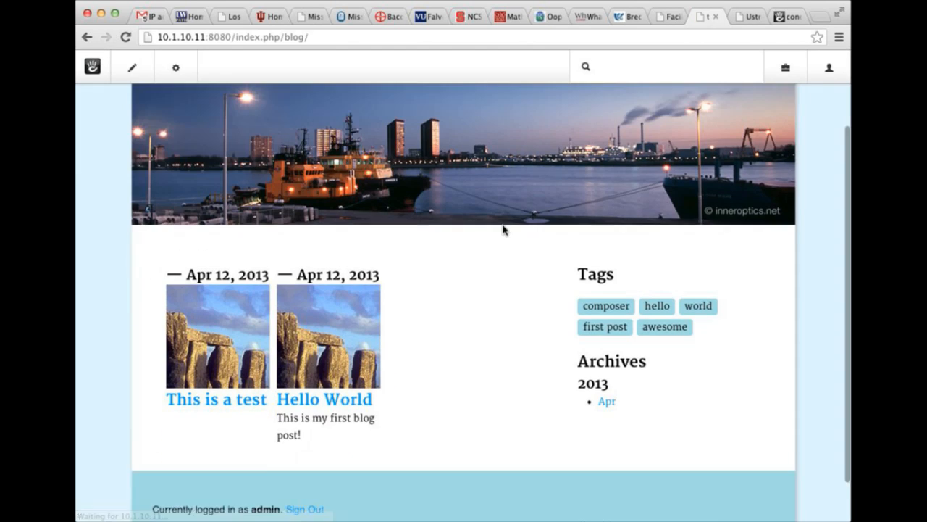
scroll(333, 333, "down", 1)
left_click(320, 339)
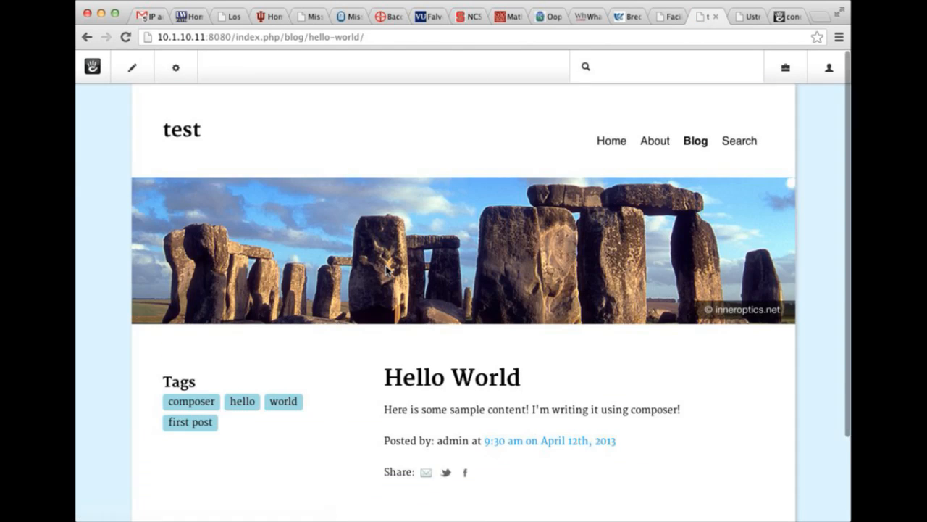
scroll(387, 268, "down", 3)
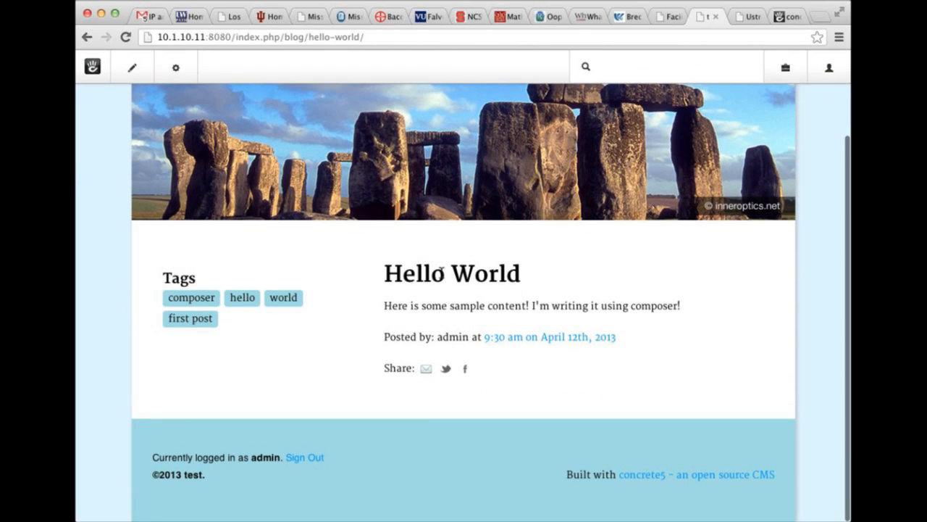
scroll(472, 288, "up", 3)
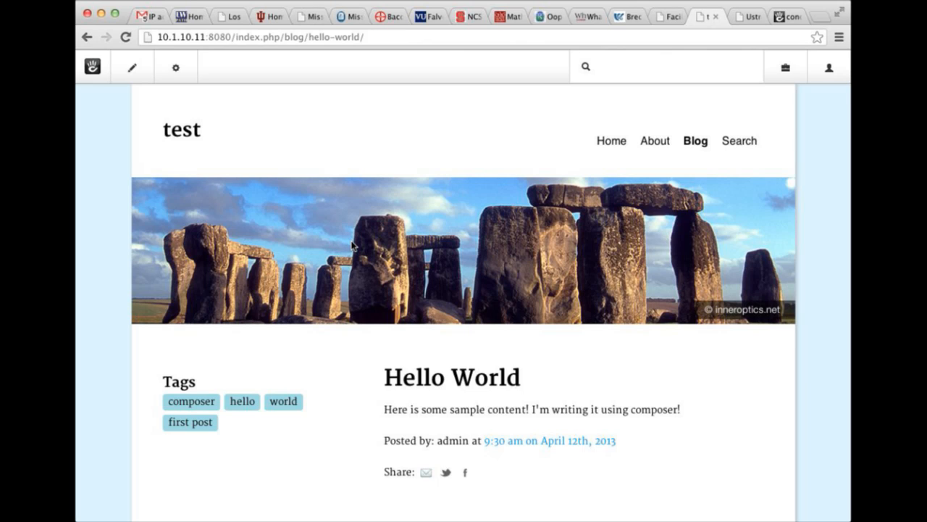
scroll(486, 281, "down", 3)
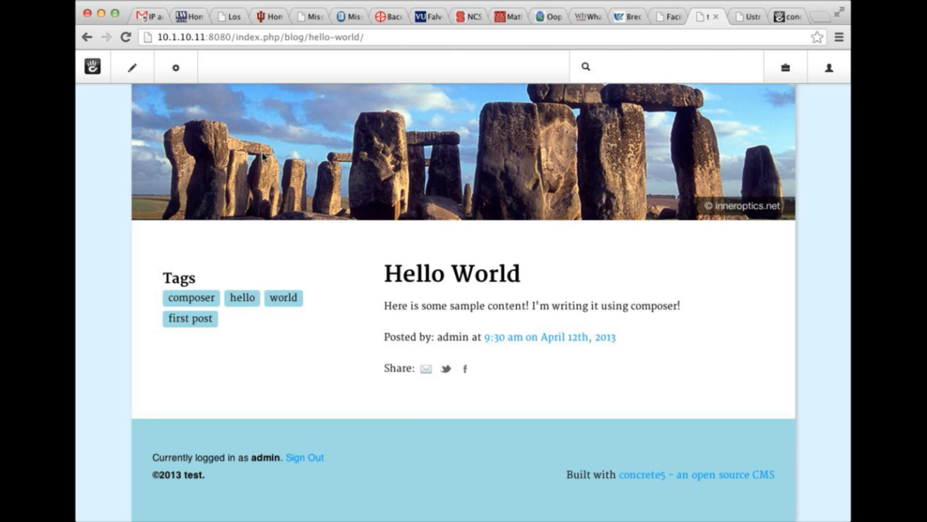
scroll(262, 156, "up", 3)
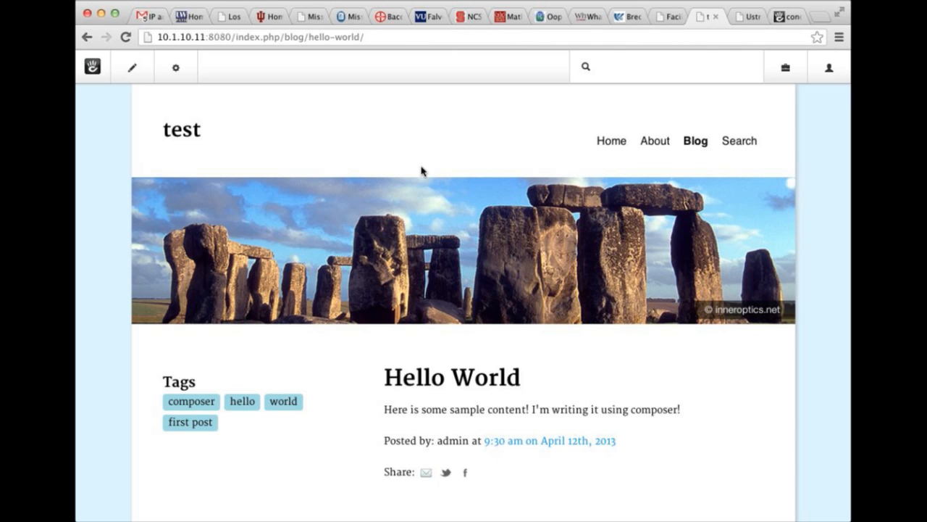
scroll(419, 185, "down", 2)
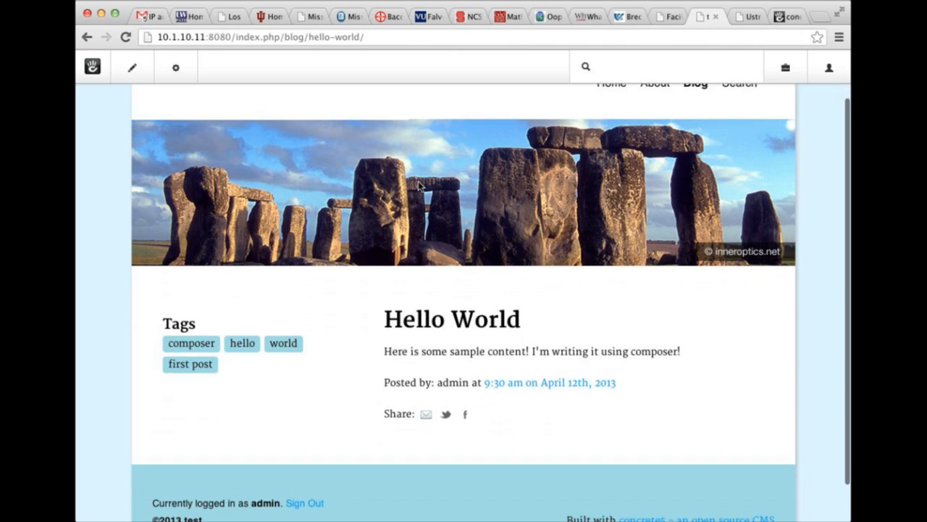
scroll(419, 185, "up", 2)
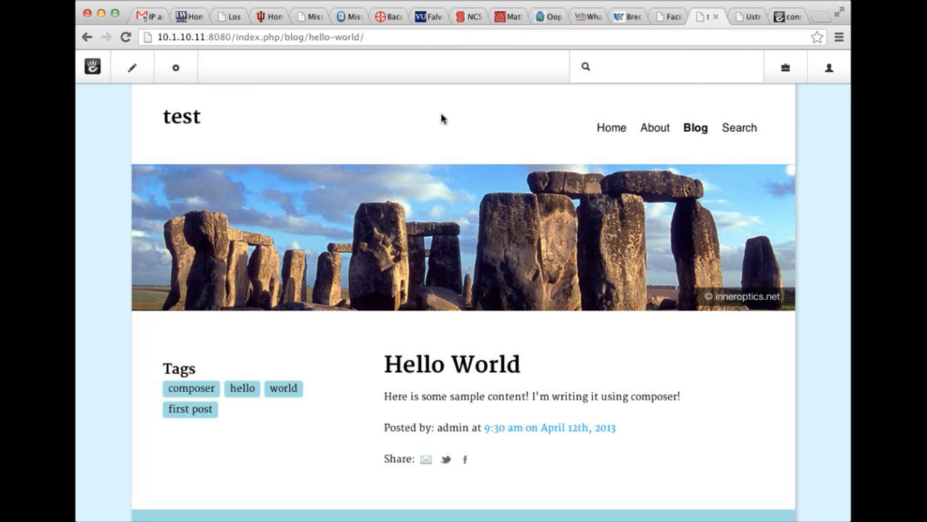
scroll(395, 133, "down", 3)
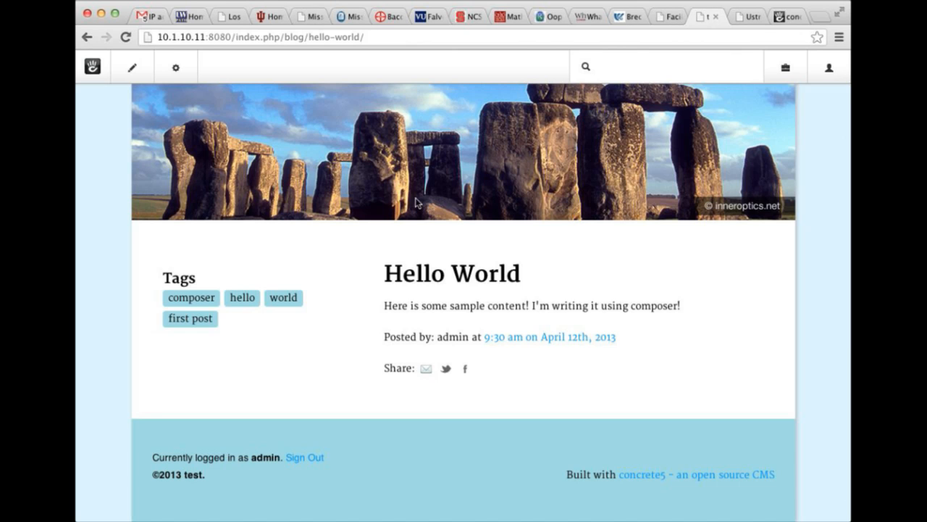
scroll(464, 232, "up", 1)
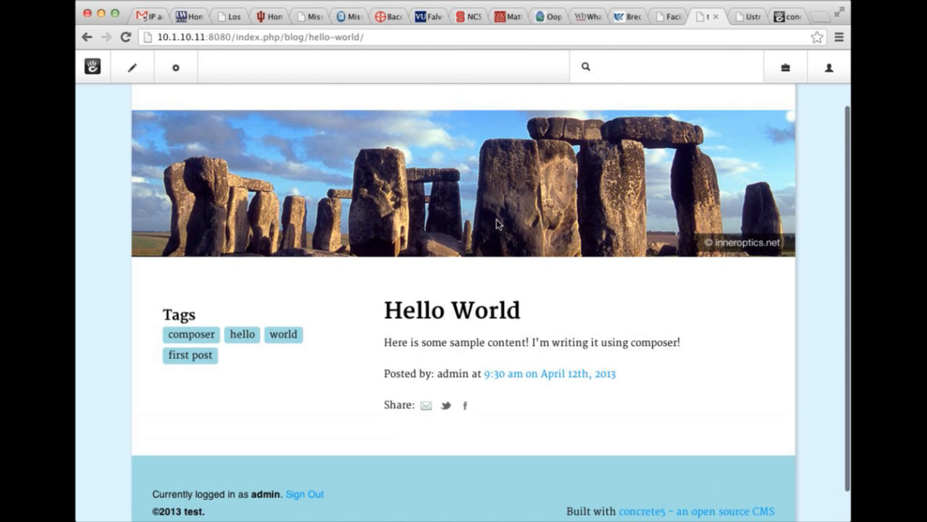
scroll(435, 310, "up", 2)
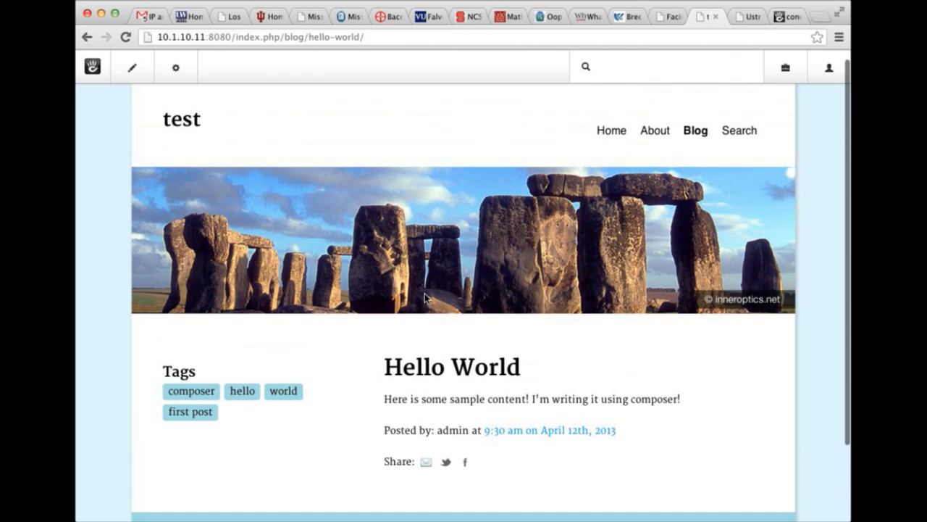
scroll(431, 230, "up", 1)
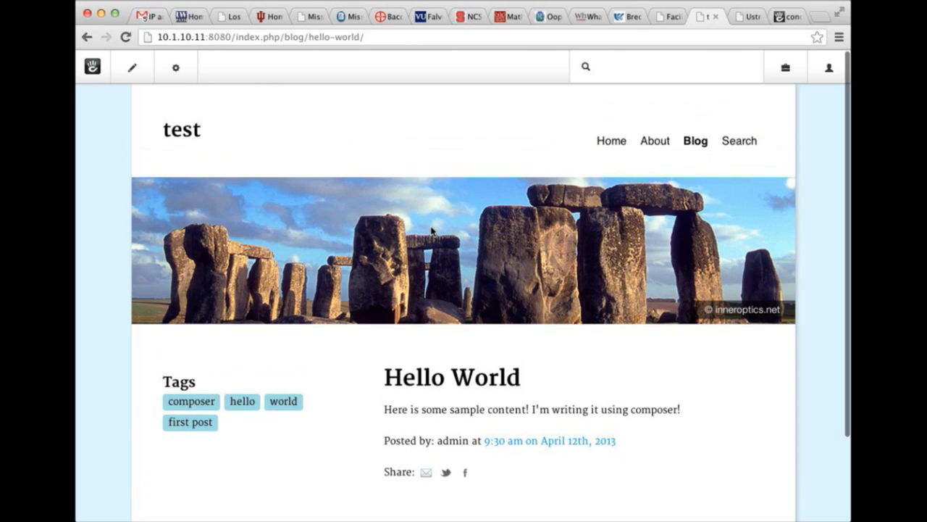
scroll(432, 230, "down", 2)
scroll(366, 209, "down", 2)
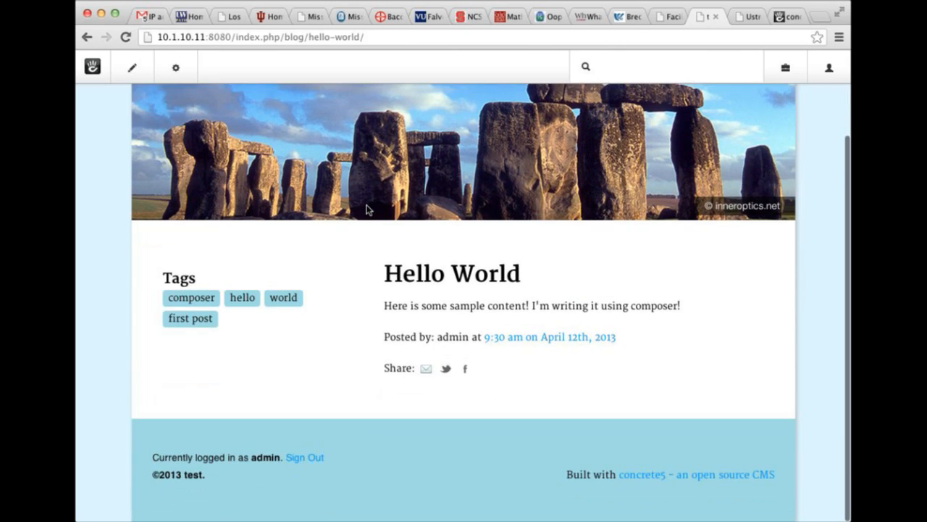
scroll(368, 211, "up", 4)
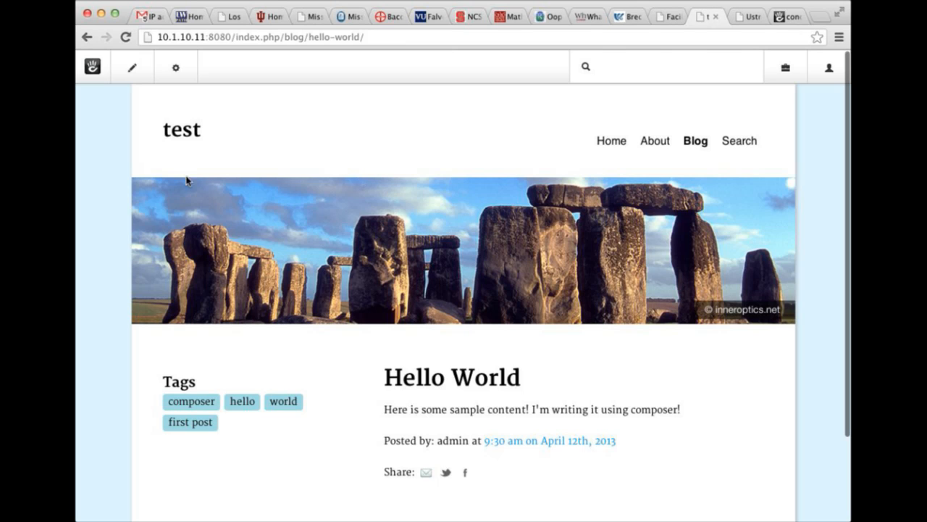
Put the Hello World post in edit mode and view its custom attributes in Page Properties.
left_click(134, 69)
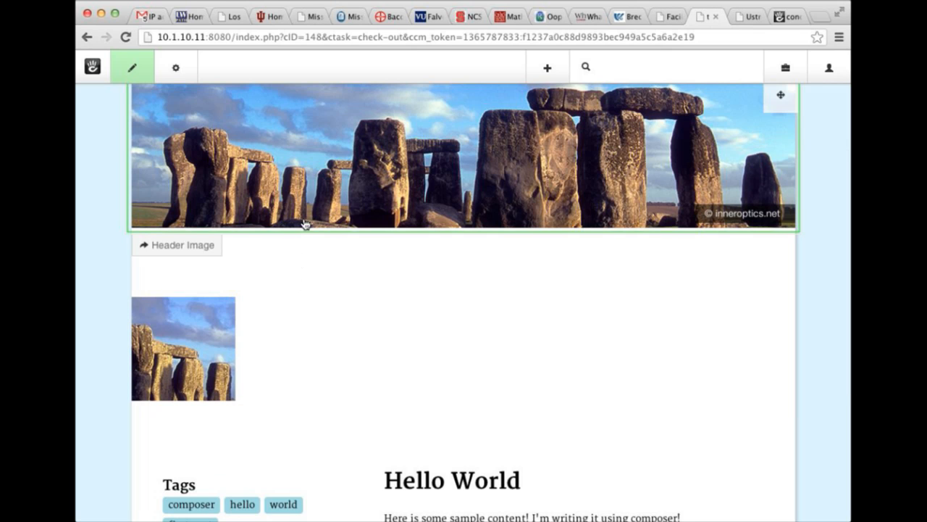
scroll(319, 217, "up", 3)
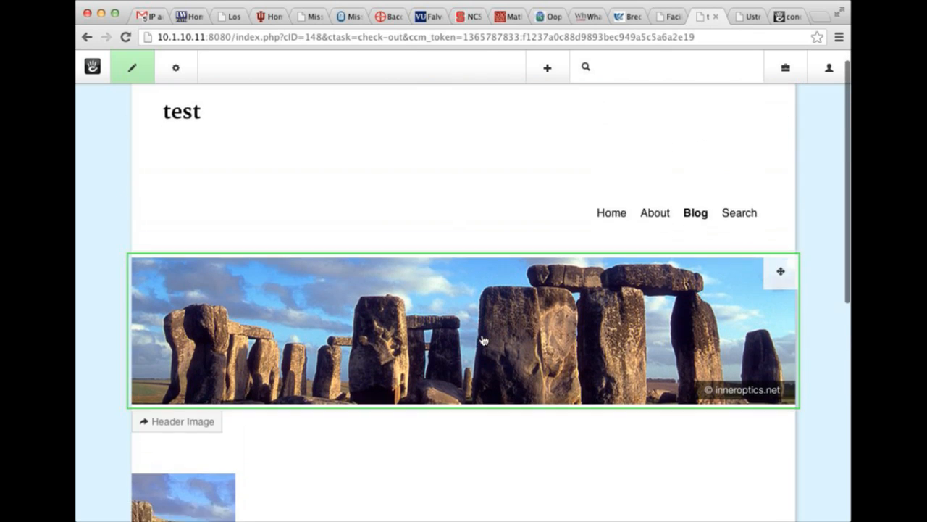
scroll(483, 341, "down", 4)
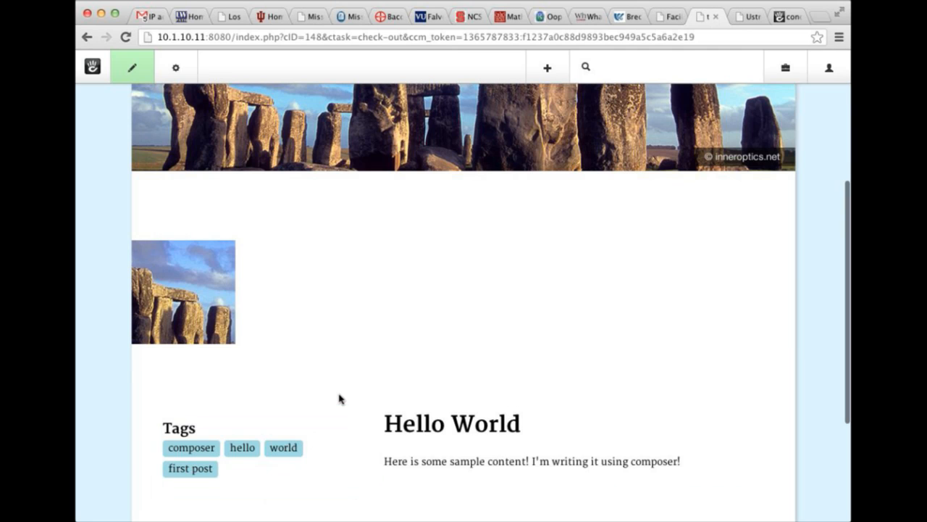
left_click(175, 69)
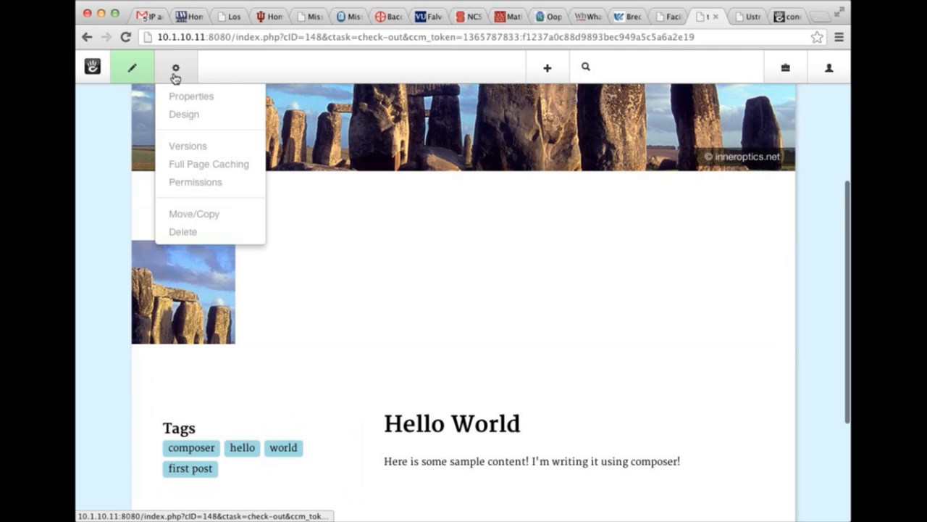
left_click(173, 103)
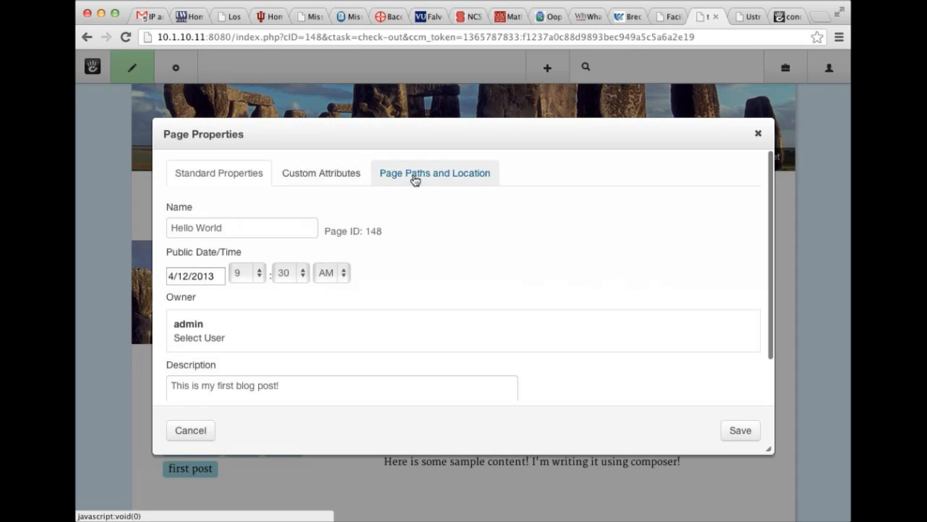
left_click(320, 179)
scroll(384, 228, "down", 1)
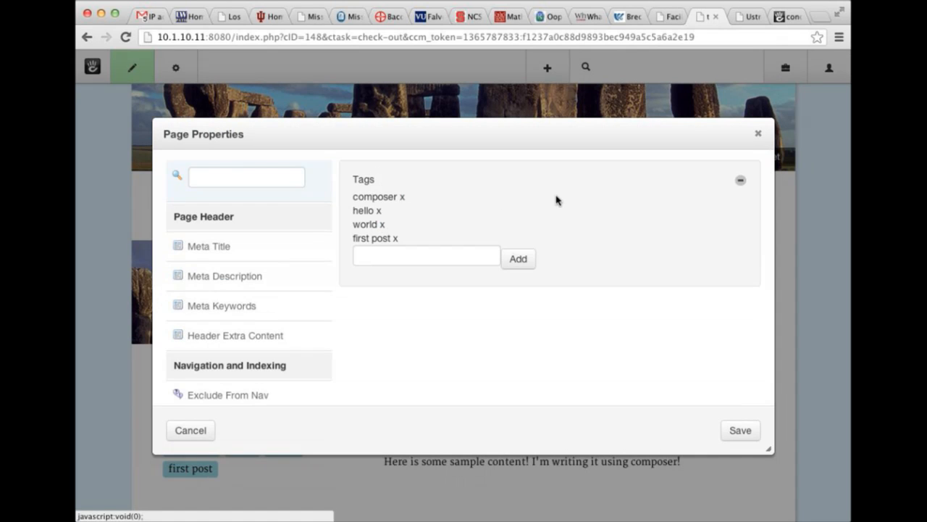
Close the Page Properties dialog and exit edit mode.
left_click(757, 137)
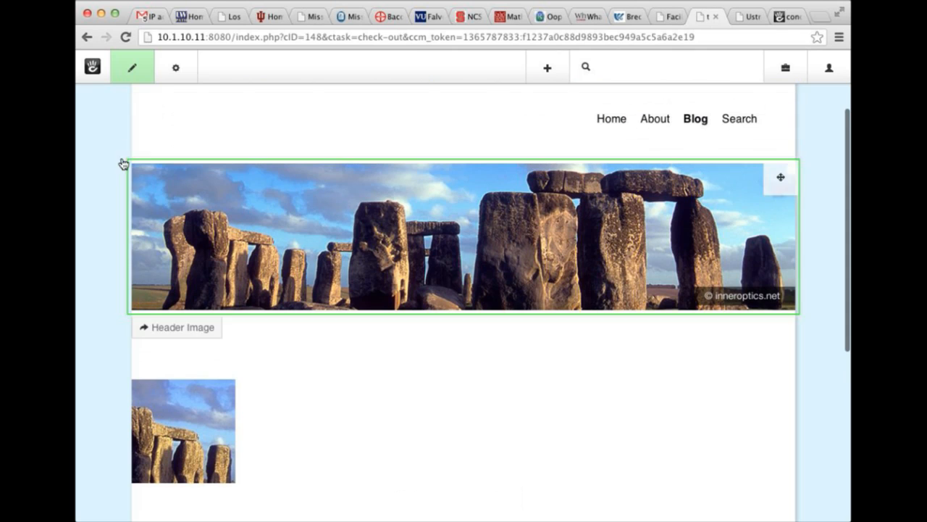
mouse_move(145, 77)
left_click(145, 95)
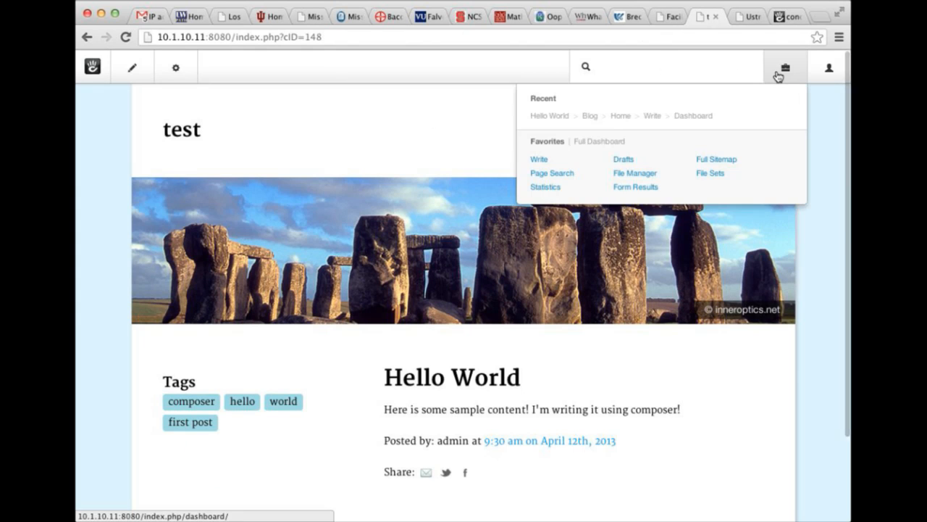
Go to the Dashboard and open the Composers page listing Blog Entry.
left_click(779, 72)
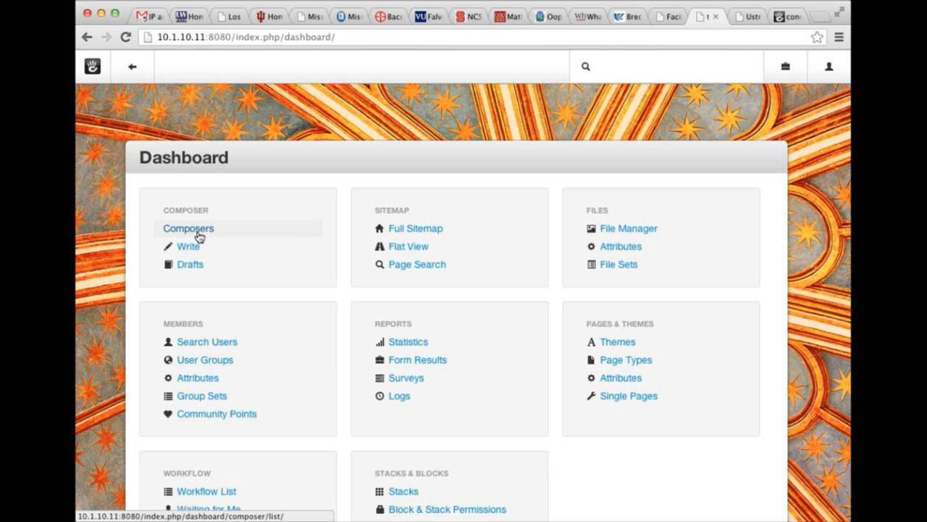
left_click(194, 230)
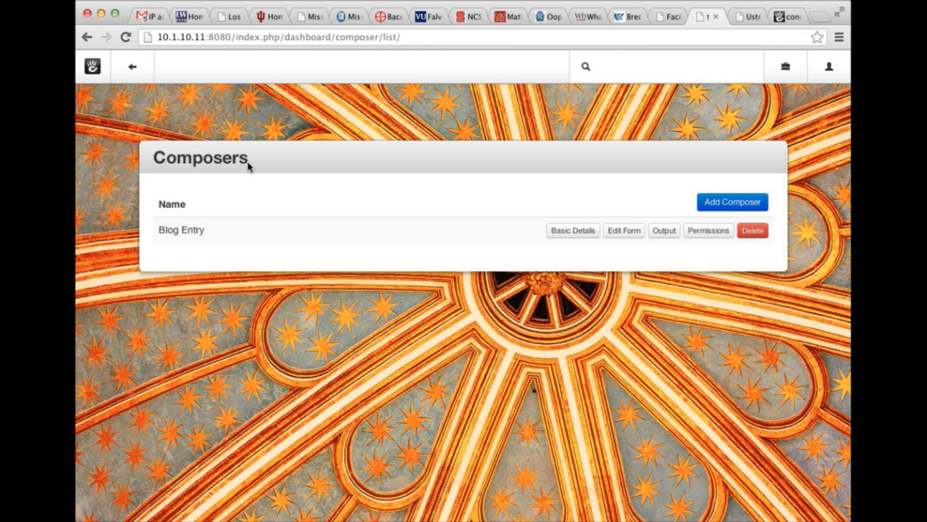
left_click(566, 230)
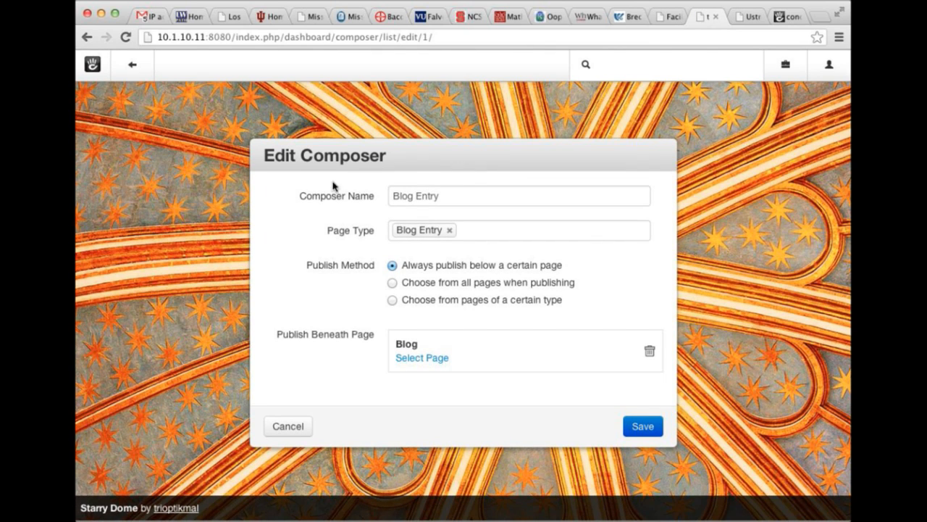
double_click(479, 197)
left_click(480, 231)
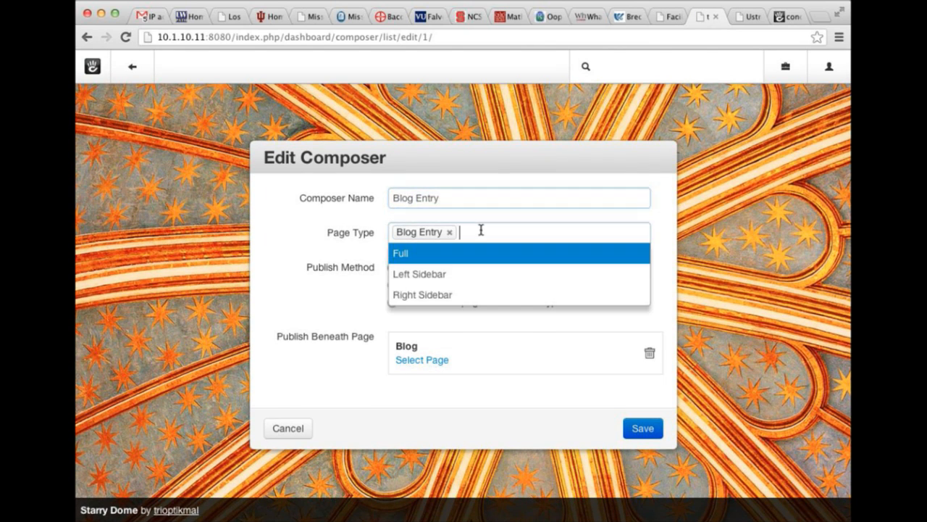
left_click(302, 221)
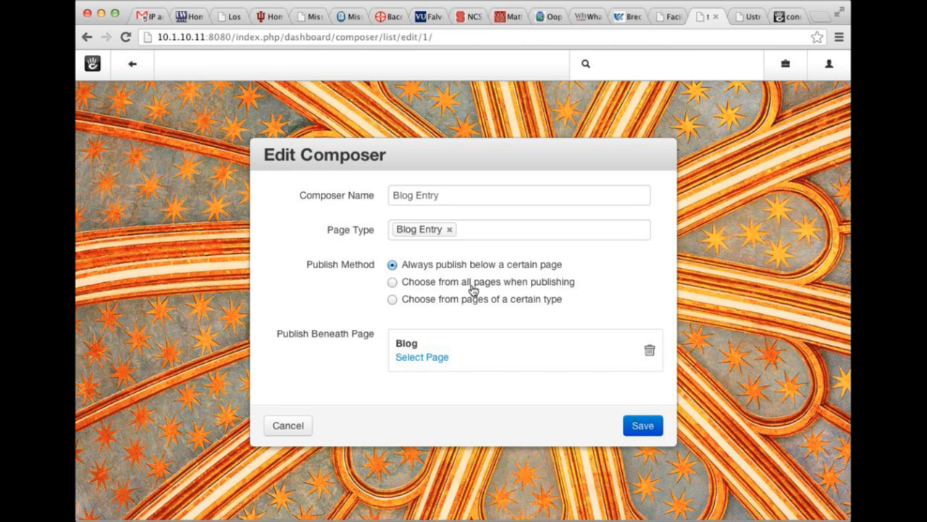
left_click(472, 287)
left_click(472, 300)
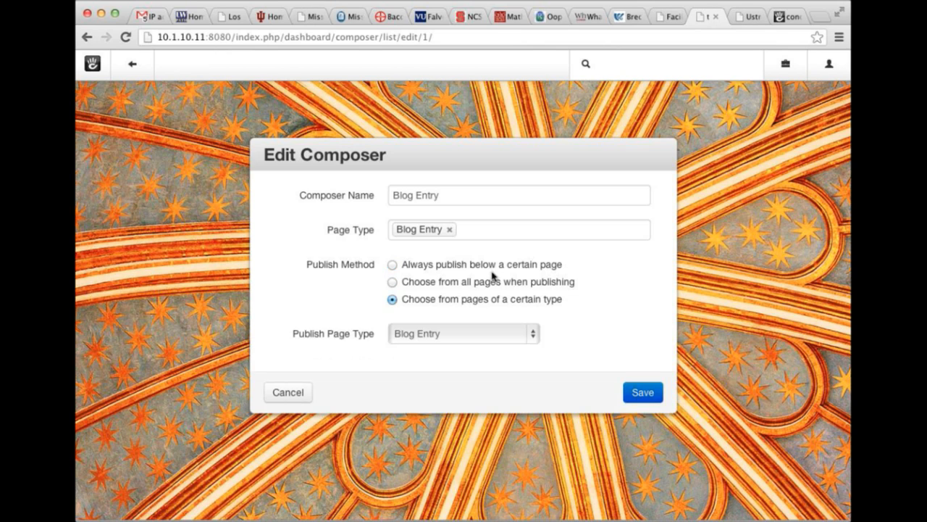
left_click(482, 270)
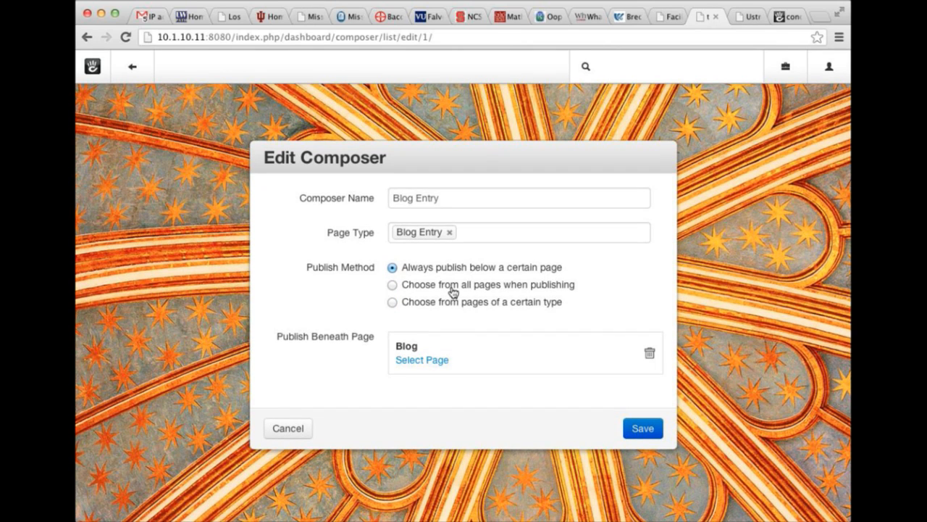
left_click(276, 428)
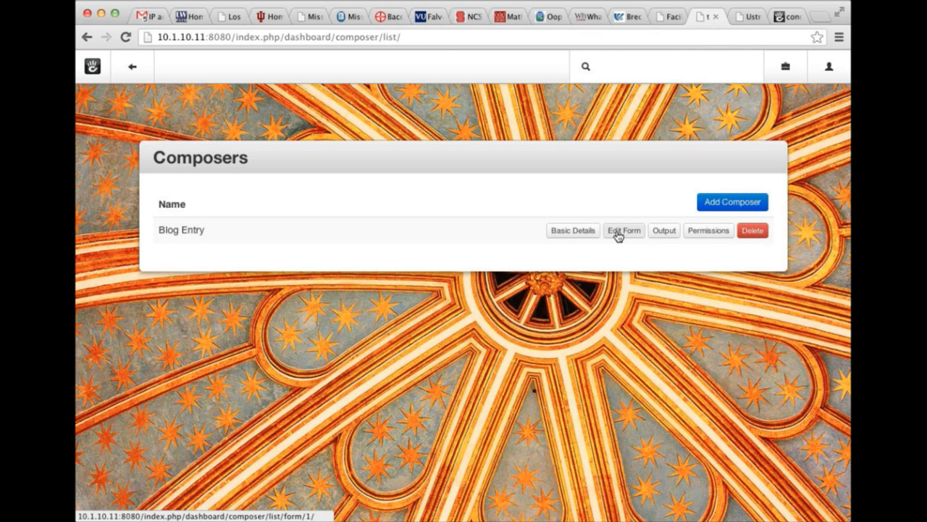
Open Blog Entry's Edit Form layout, then start an Add Set and cancel it.
left_click(617, 232)
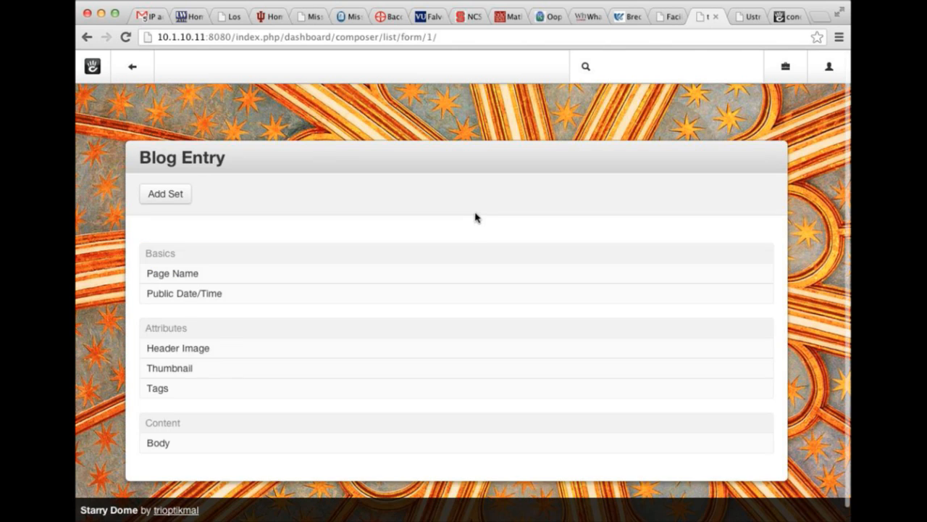
scroll(475, 213, "down", 2)
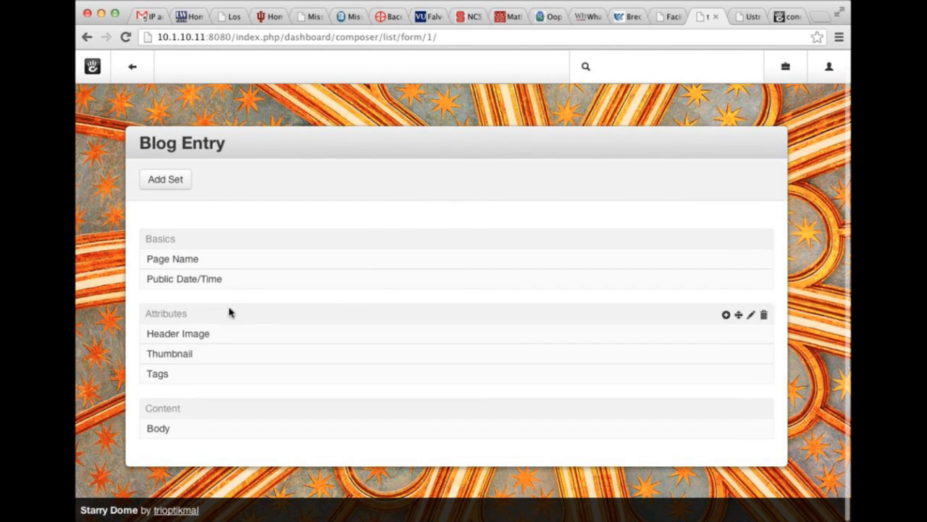
left_click(174, 182)
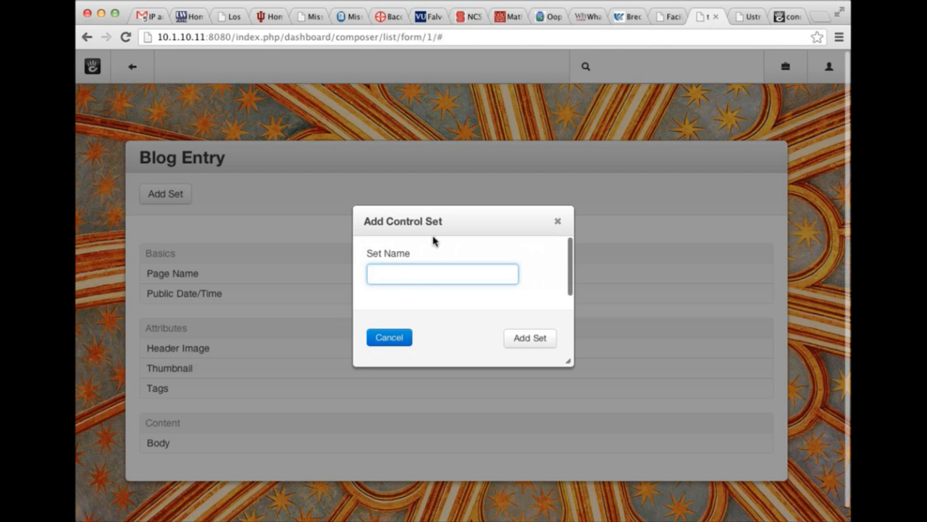
left_click(391, 344)
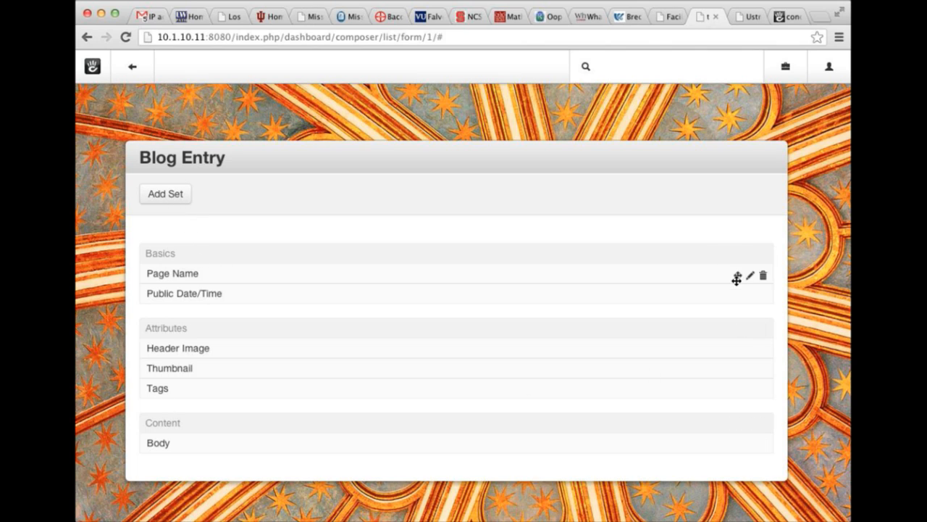
left_click(726, 255)
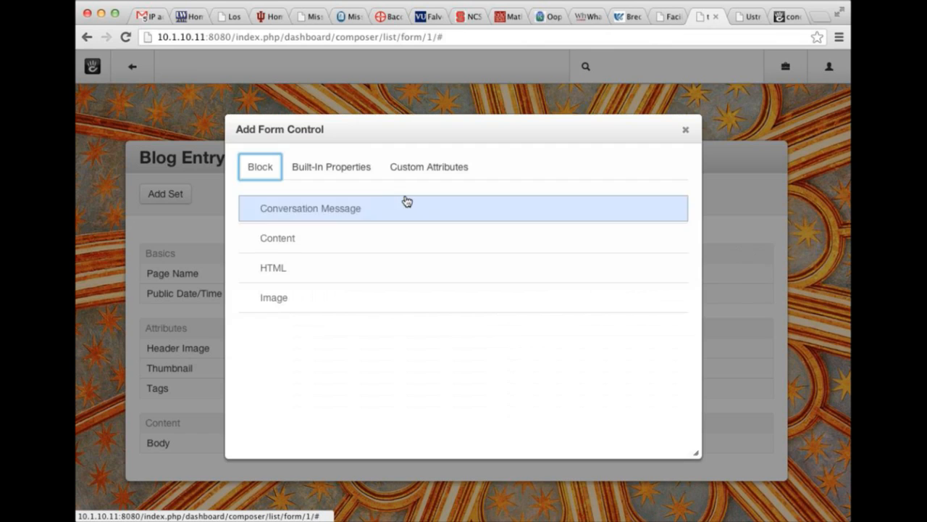
left_click(307, 169)
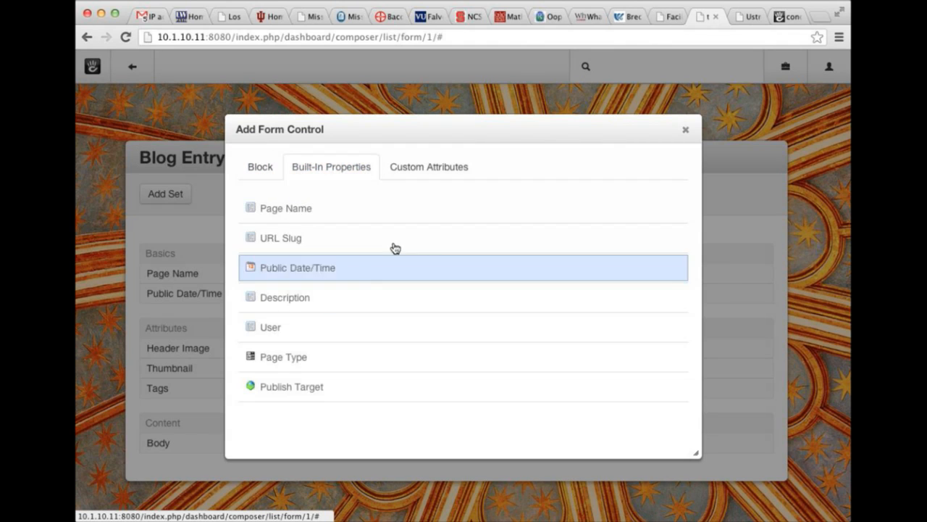
left_click(432, 168)
left_click(347, 167)
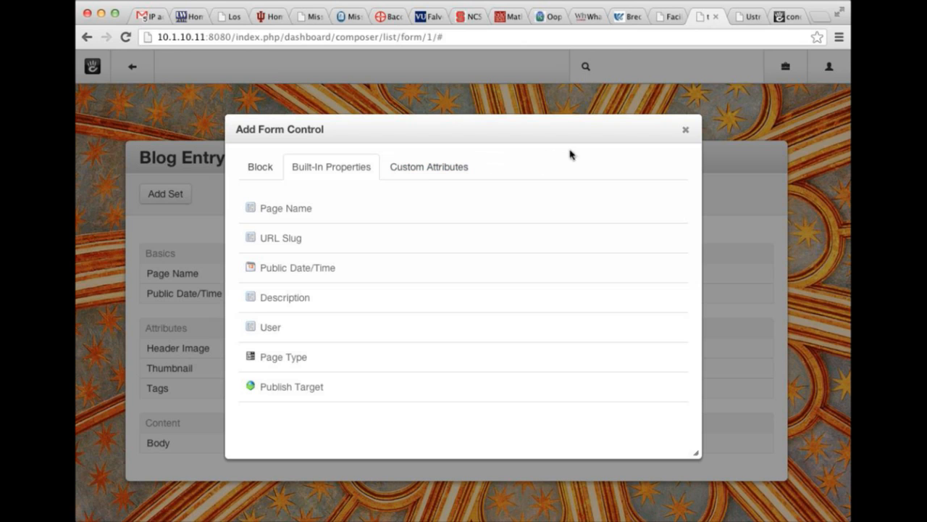
left_click(685, 134)
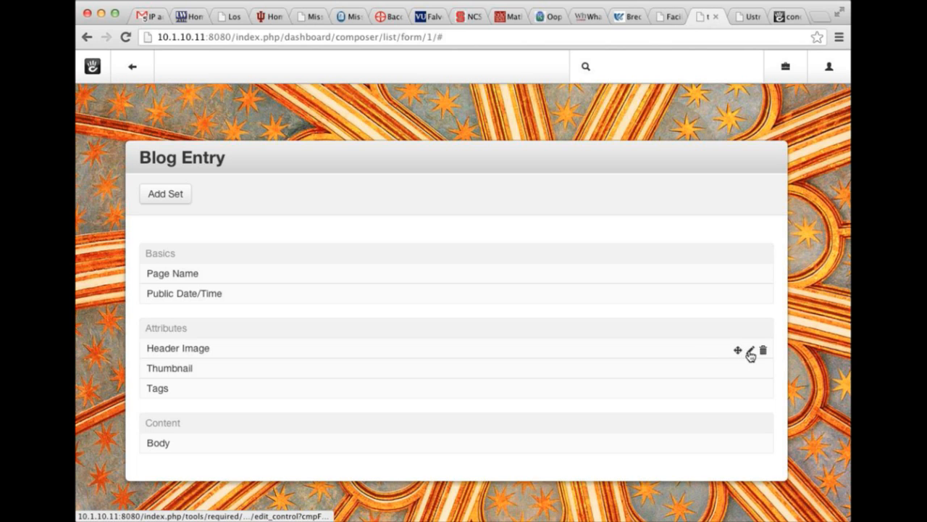
left_click(751, 350)
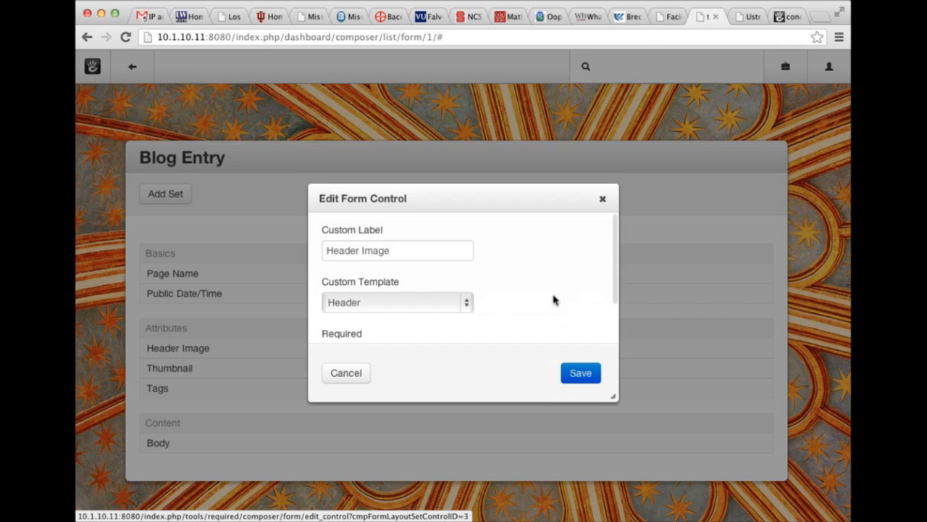
left_click(468, 306)
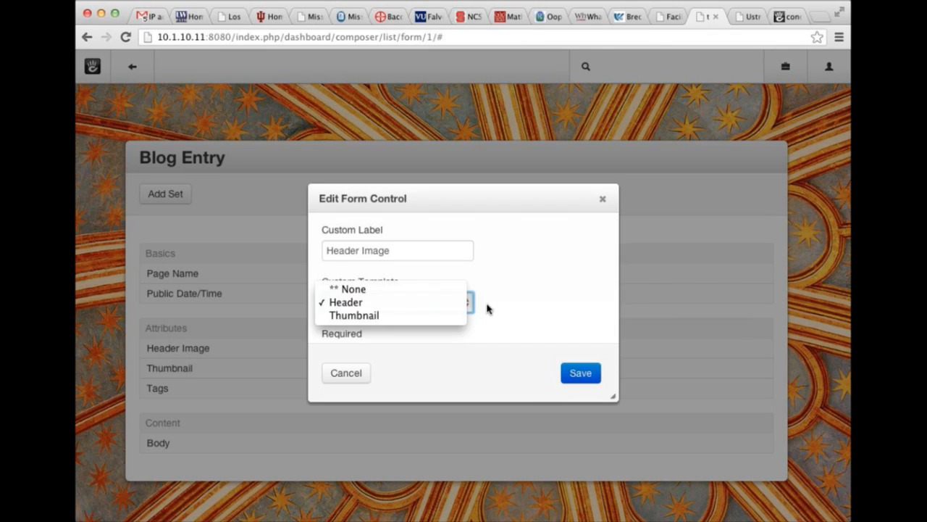
left_click(487, 308)
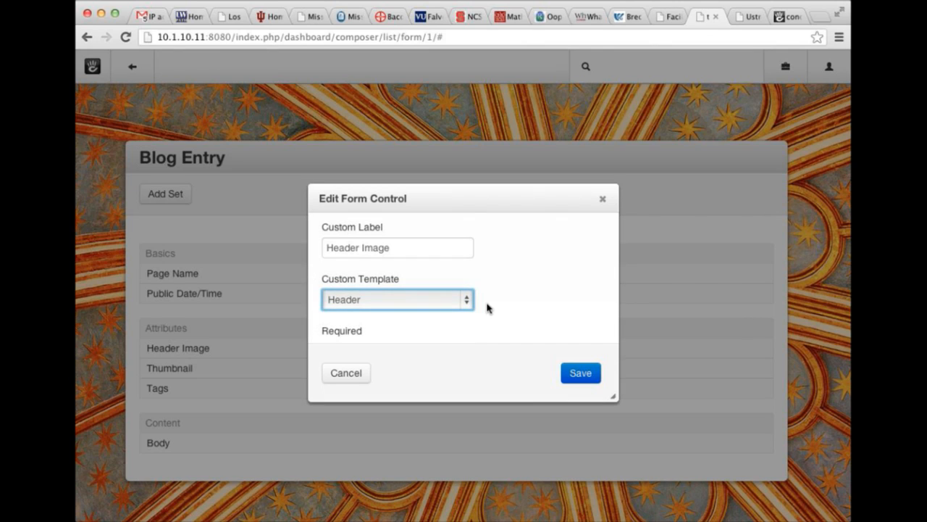
scroll(482, 308, "down", 2)
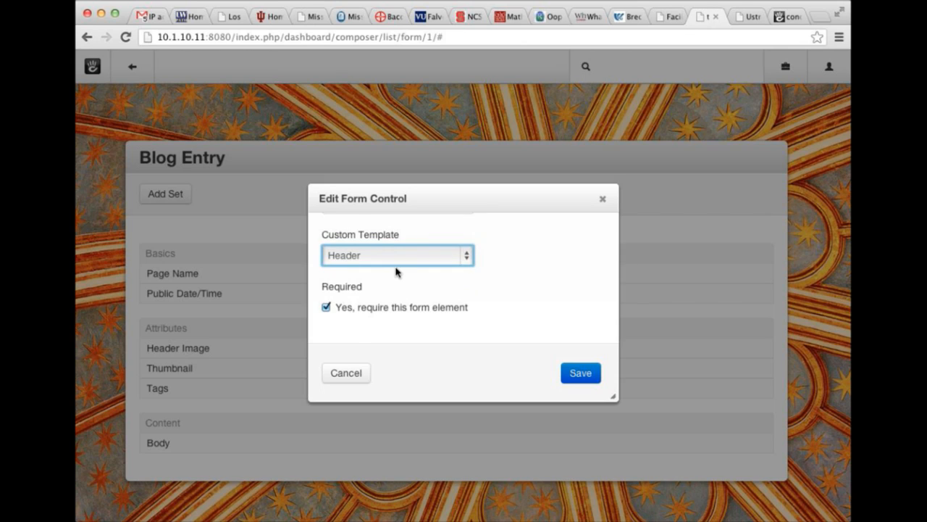
scroll(396, 270, "up", 2)
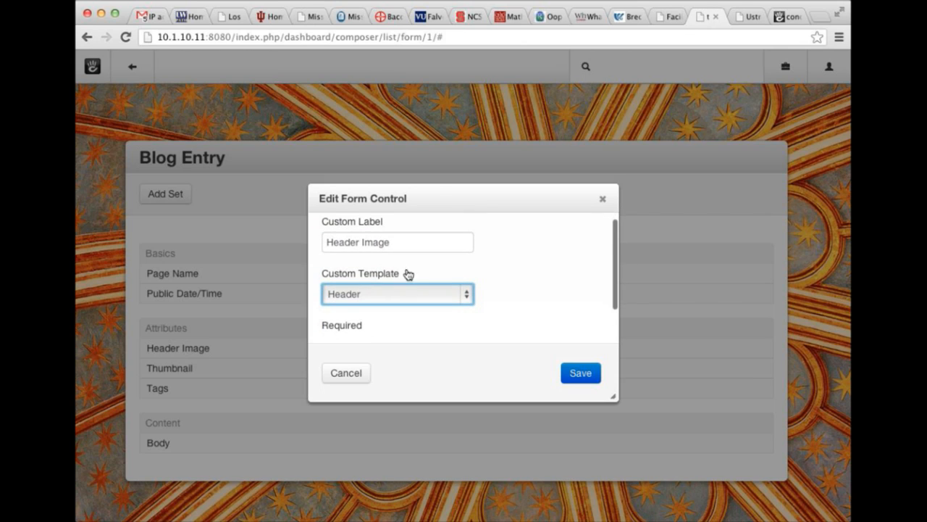
scroll(417, 270, "down", 2)
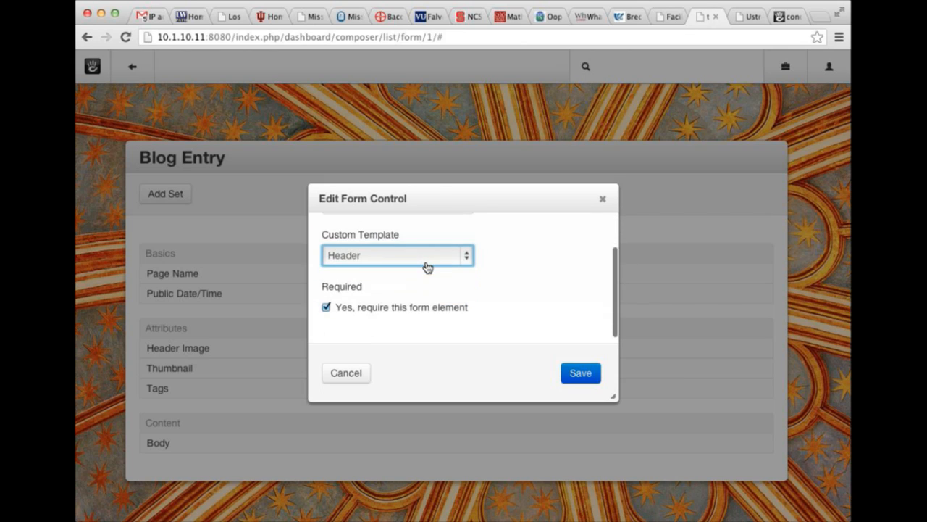
left_click(346, 374)
left_click(752, 392)
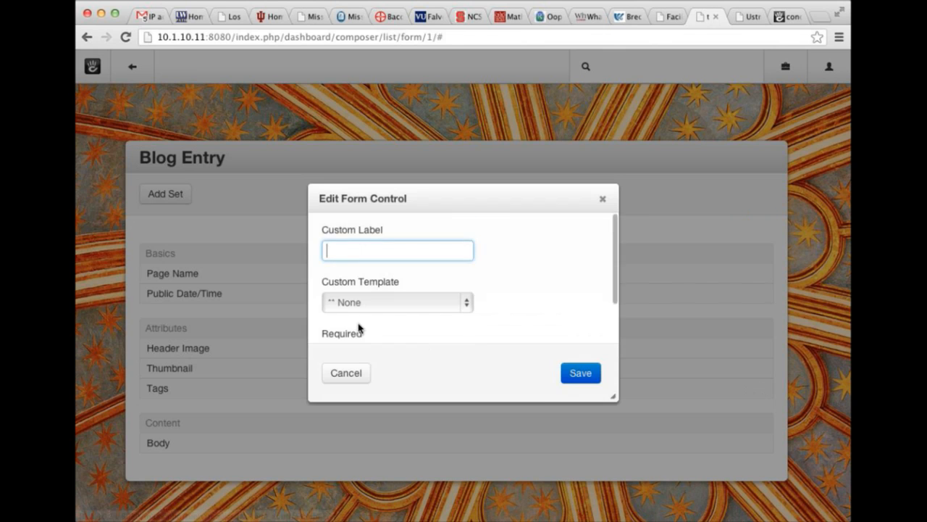
scroll(359, 329, "down", 2)
left_click(350, 372)
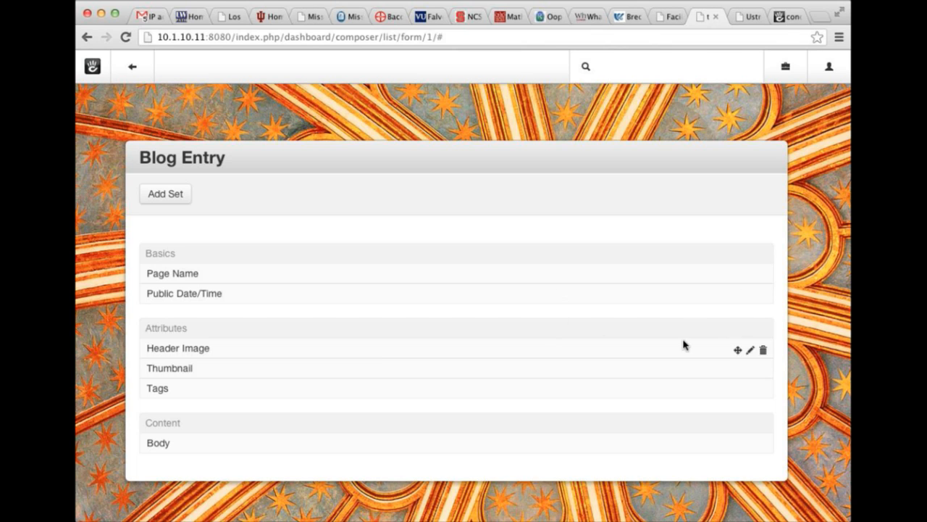
left_click(751, 352)
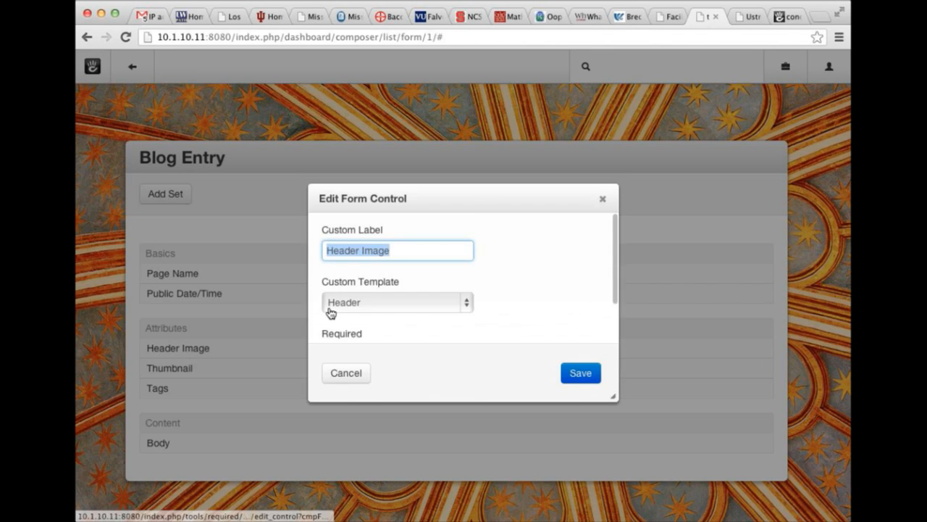
scroll(362, 312, "down", 2)
left_click(347, 377)
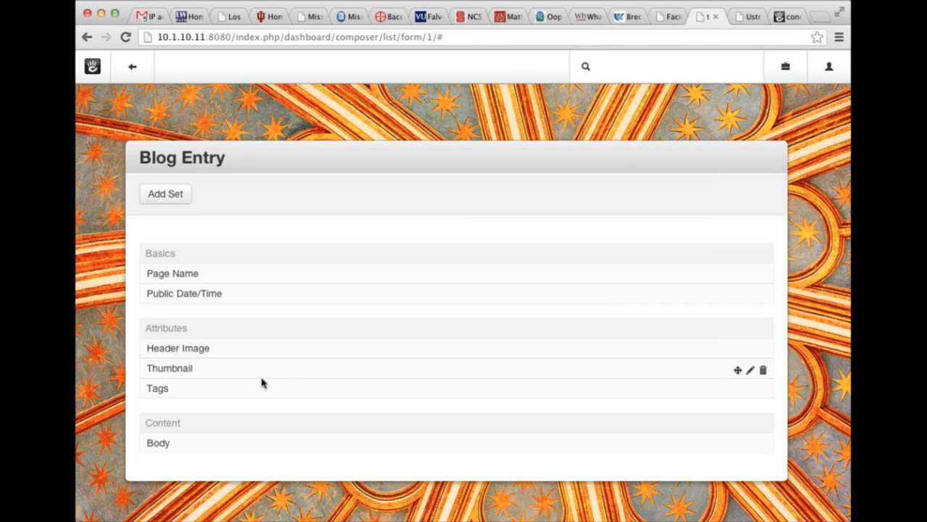
left_click(751, 370)
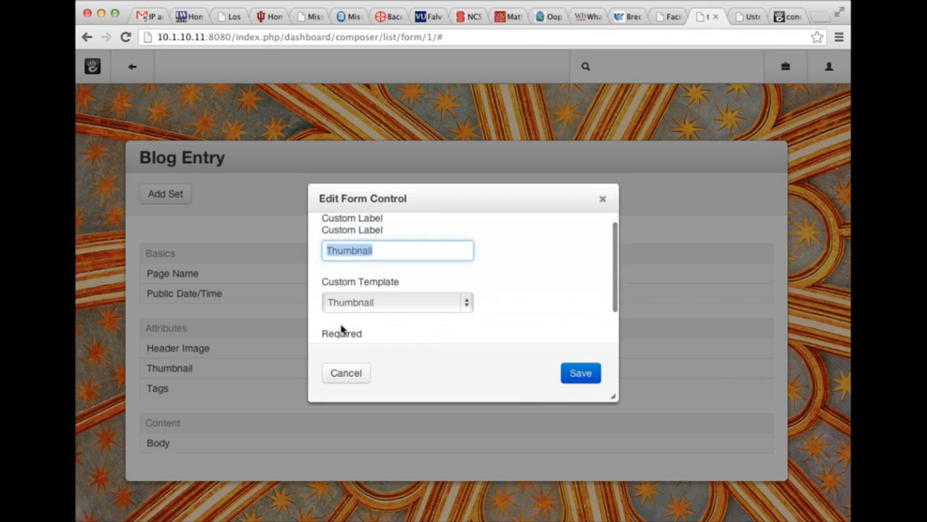
left_click(345, 372)
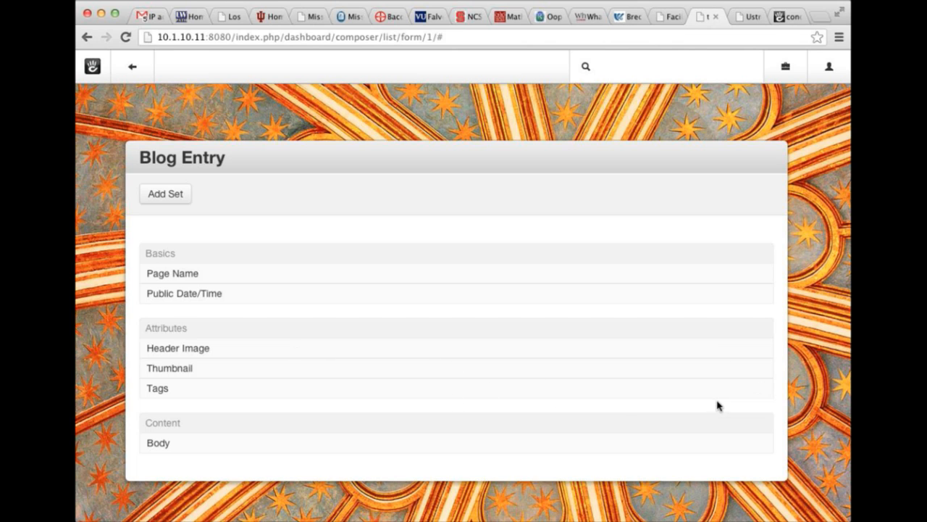
left_click(752, 444)
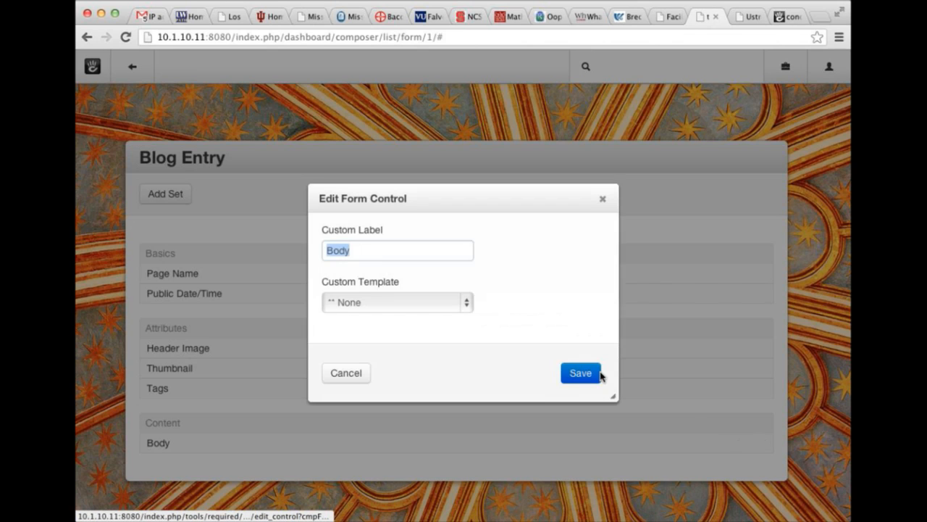
left_click(350, 374)
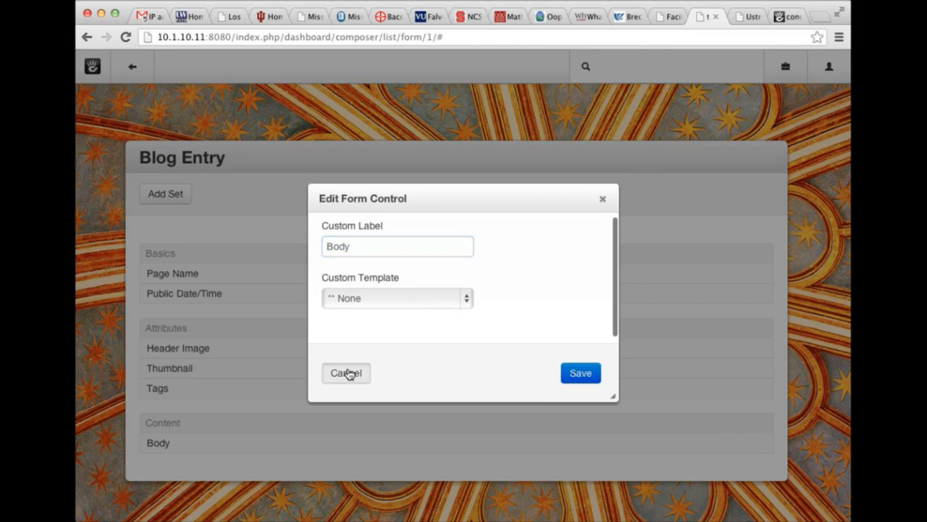
left_click(751, 445)
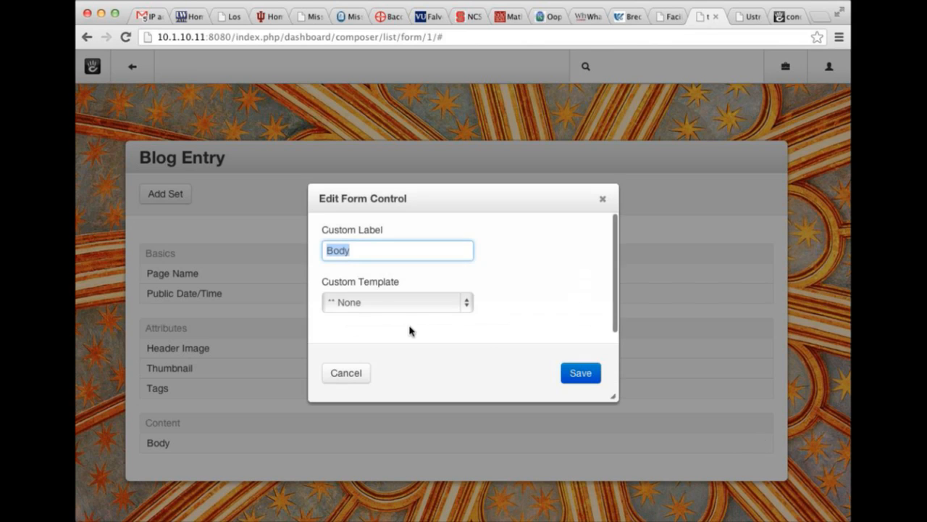
left_click(341, 245)
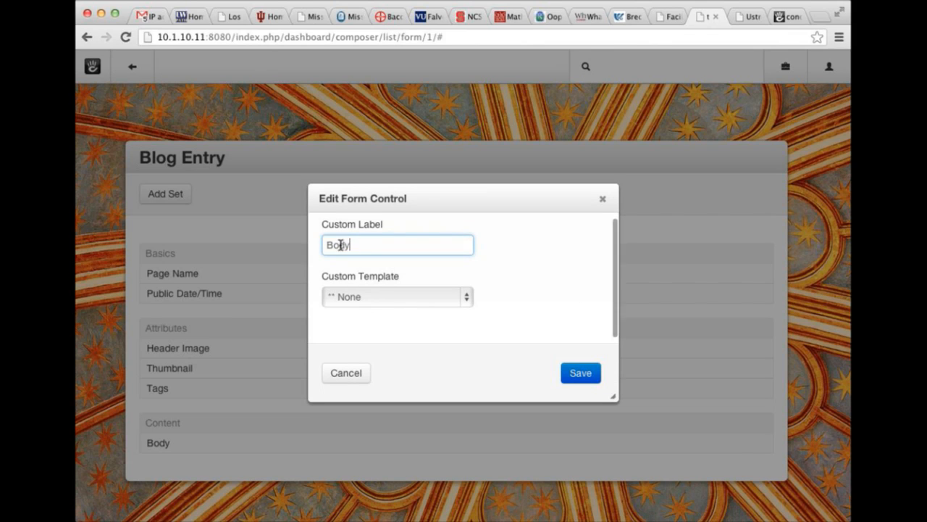
left_click(603, 199)
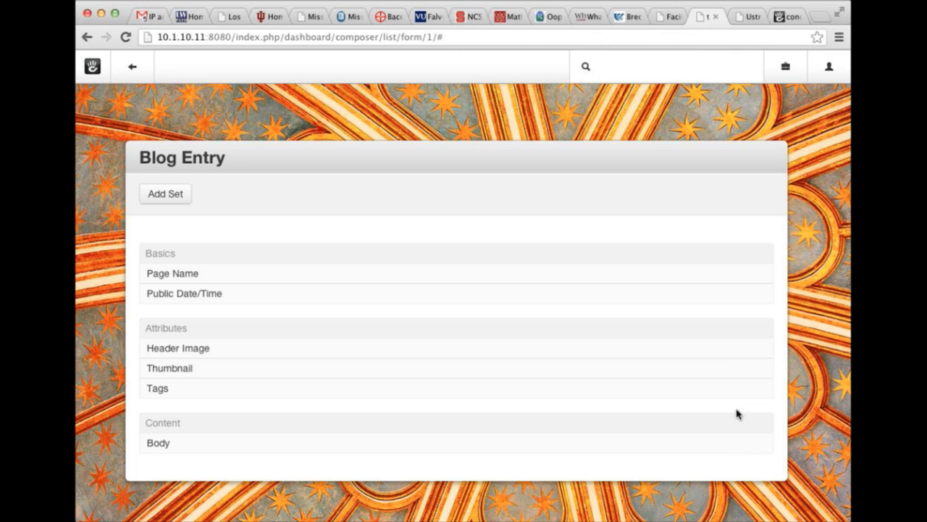
Drag Tags to the top of Attributes, then move the Attributes set above Basics and back below.
mouse_move(739, 389)
left_click_drag(739, 389, 739, 346)
mouse_move(727, 331)
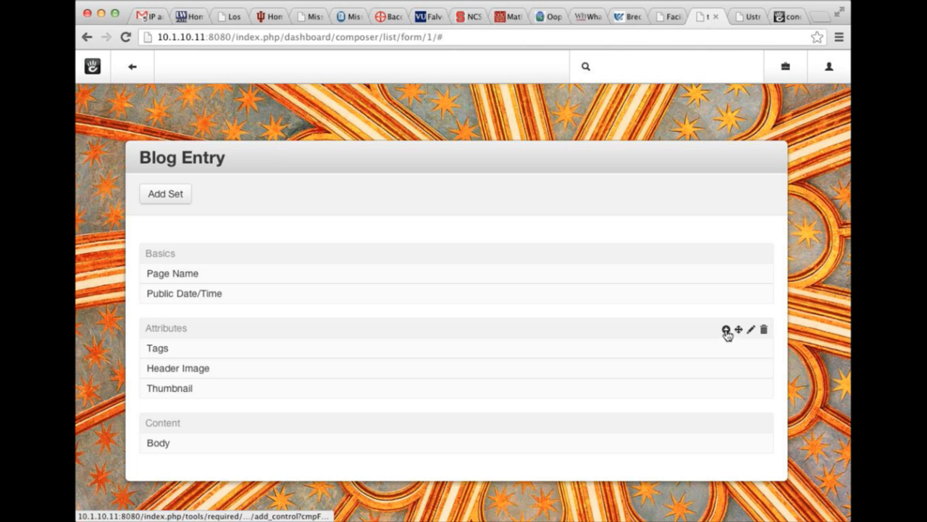
left_click_drag(738, 329, 738, 271)
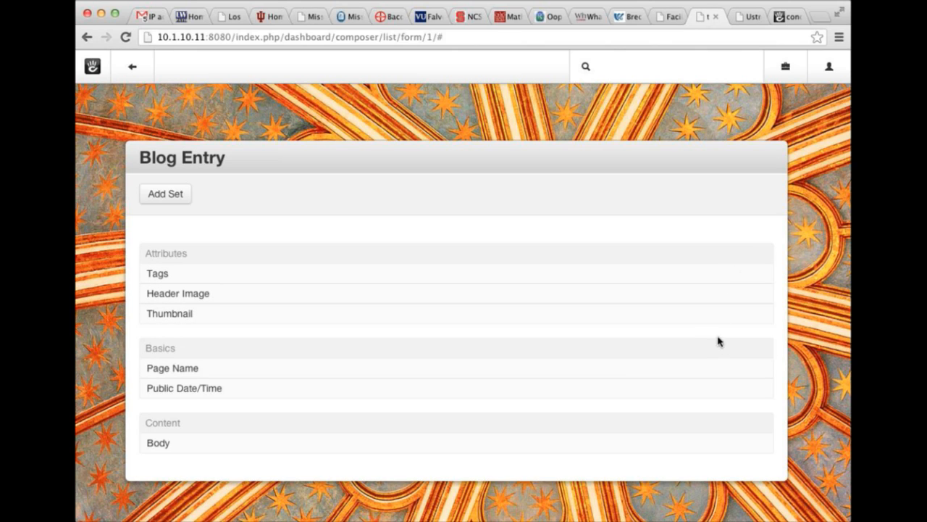
mouse_move(721, 278)
mouse_move(749, 262)
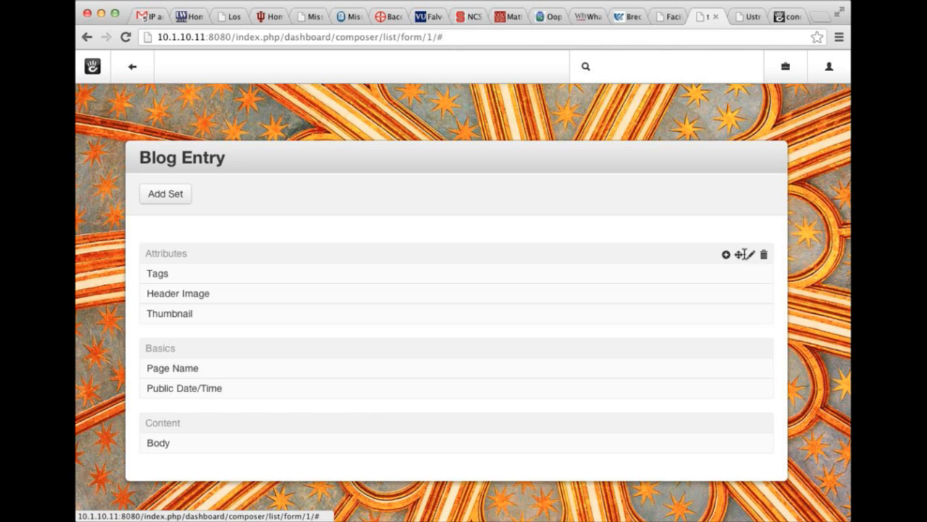
left_click_drag(739, 255, 710, 360)
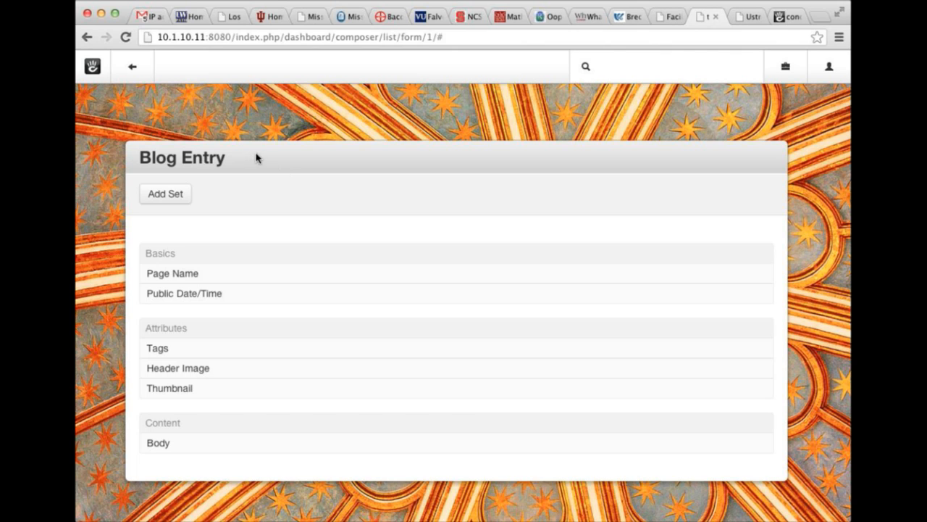
Go back to Composers, view Blog Entry's Output mapping of Body, Thumbnail and Header Image, then return.
left_click(83, 39)
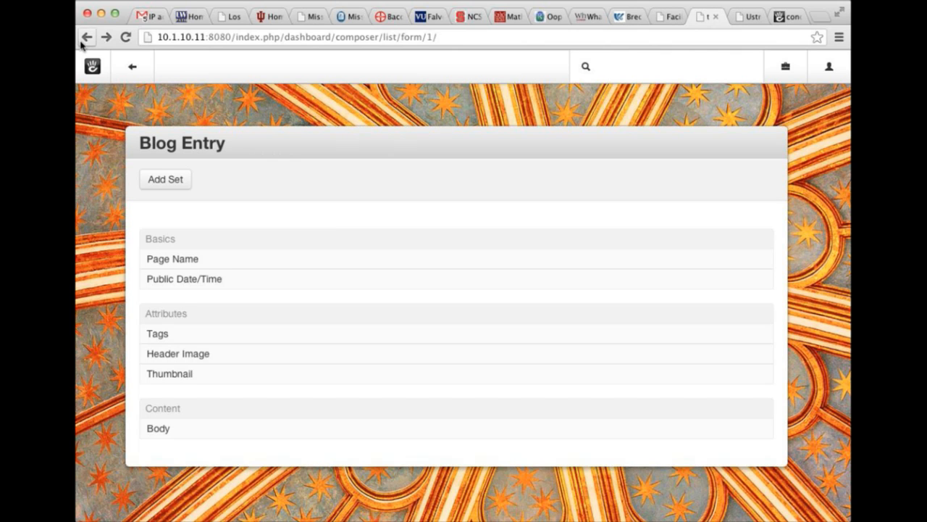
left_click(86, 38)
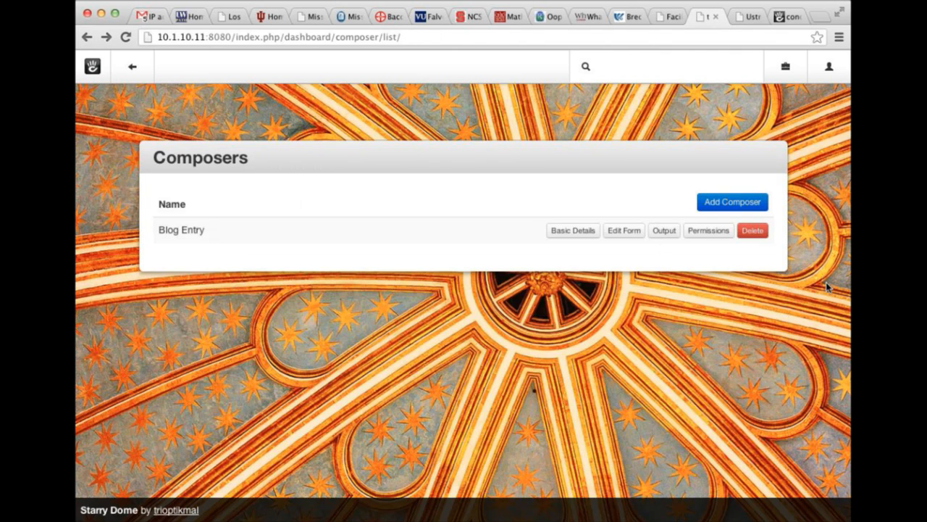
left_click(665, 232)
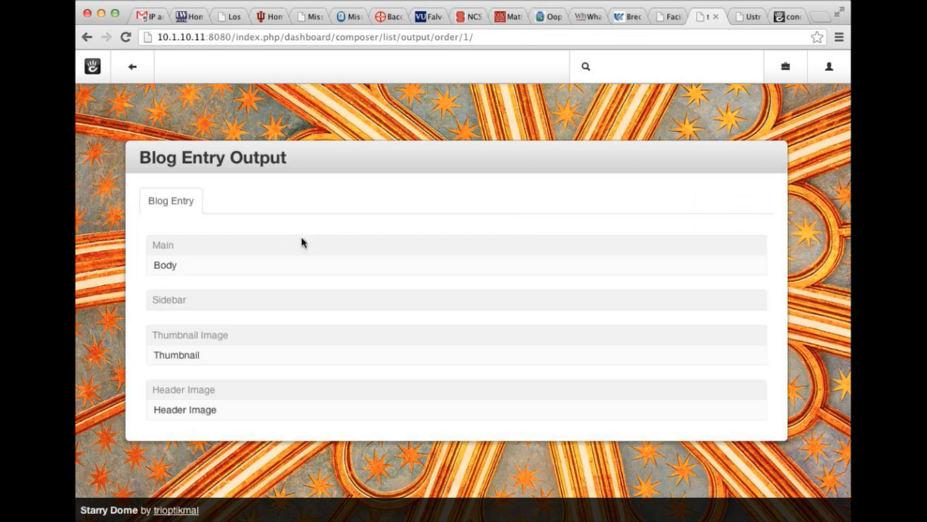
mouse_move(739, 273)
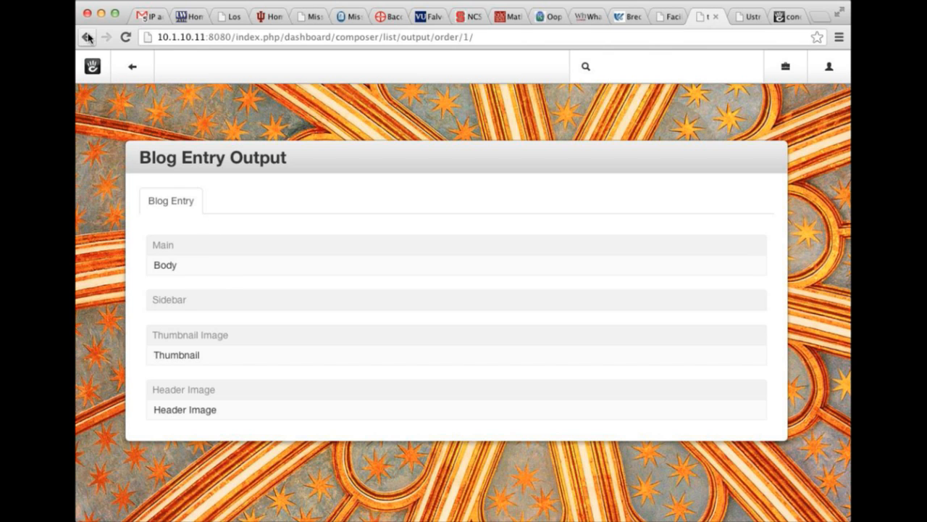
left_click(132, 66)
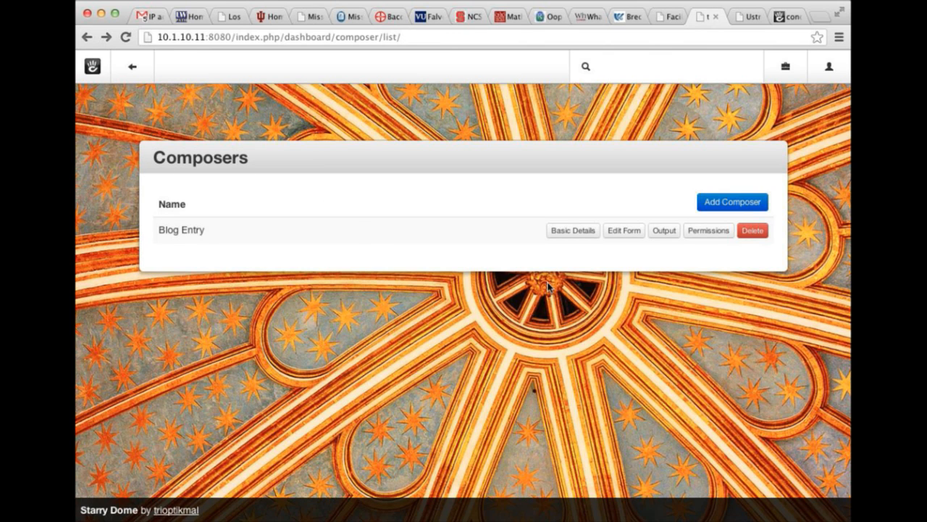
View Blog Entry's access permissions and close the dialog without changes.
left_click(717, 232)
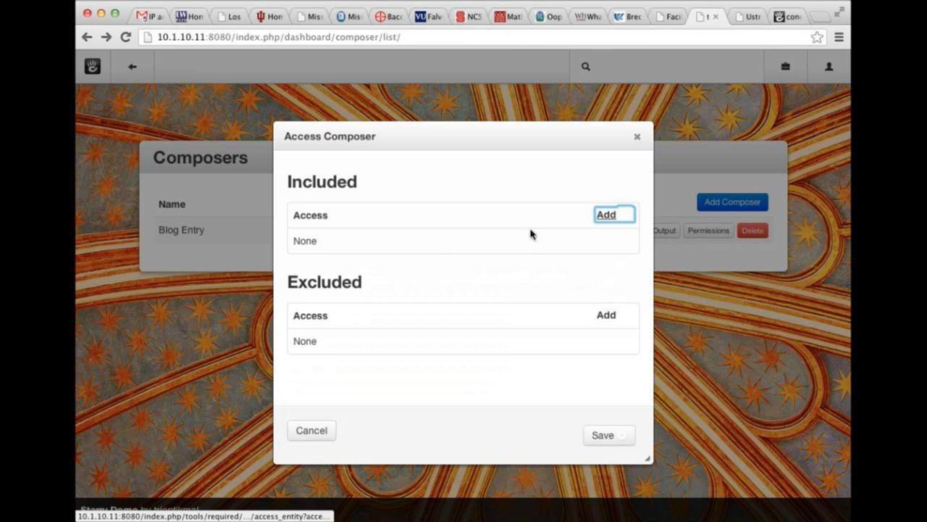
left_click(637, 138)
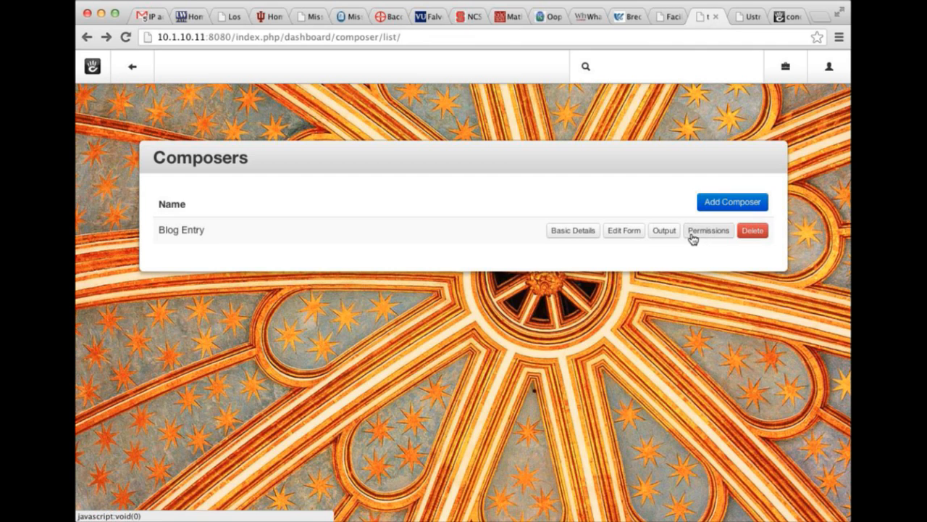
Search 'write' to reach the Write page and discard the new empty blog draft twice.
left_click(624, 63)
type("write")
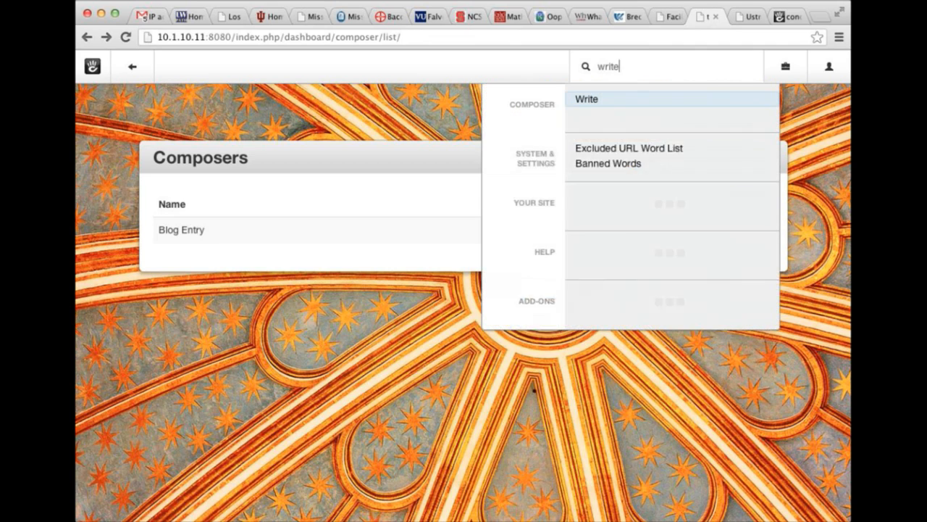
key("Return")
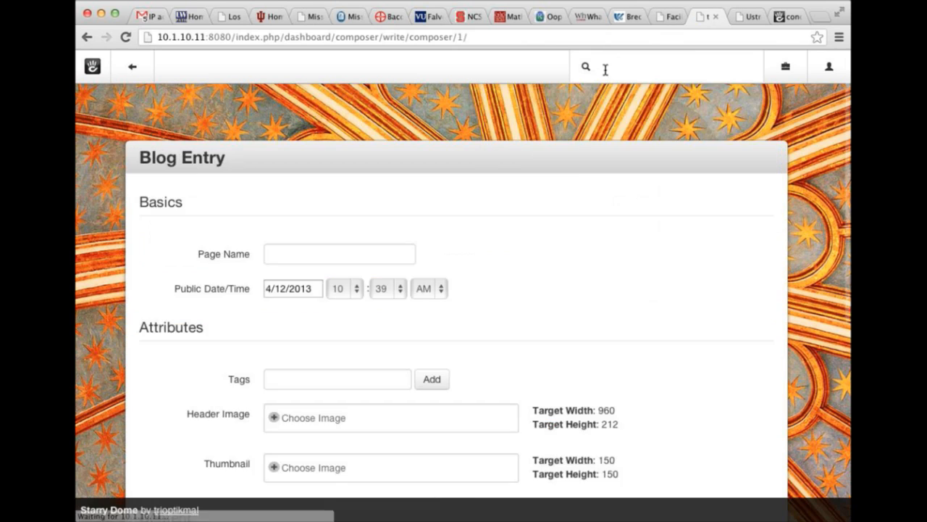
scroll(553, 104, "down", 4)
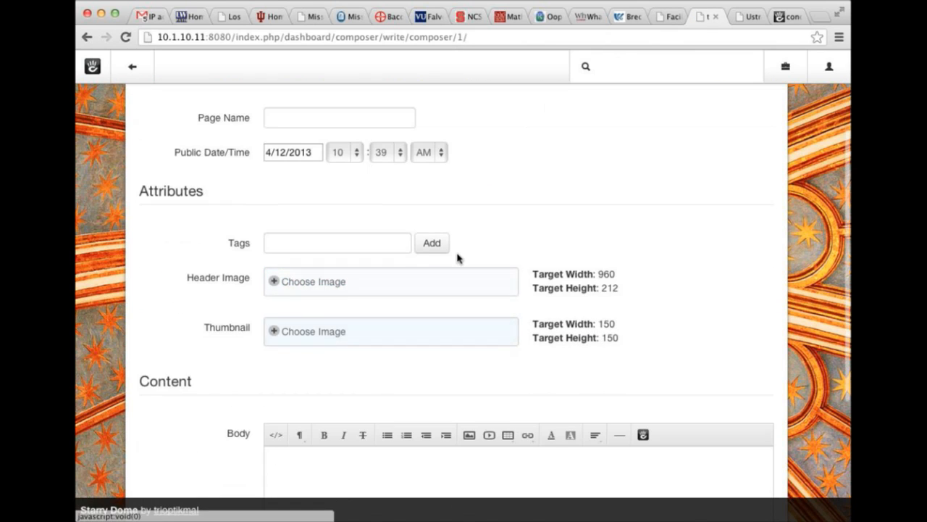
scroll(377, 340, "down", 5)
left_click(184, 447)
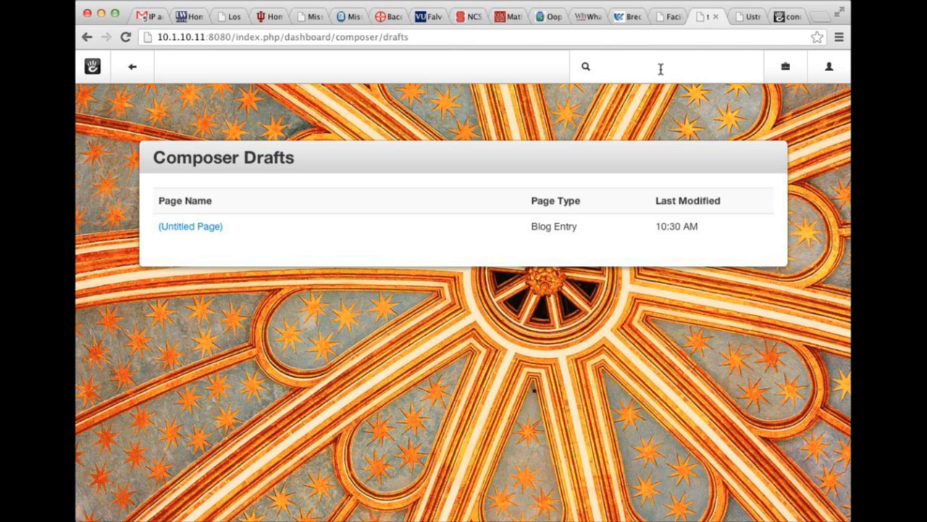
type("rite")
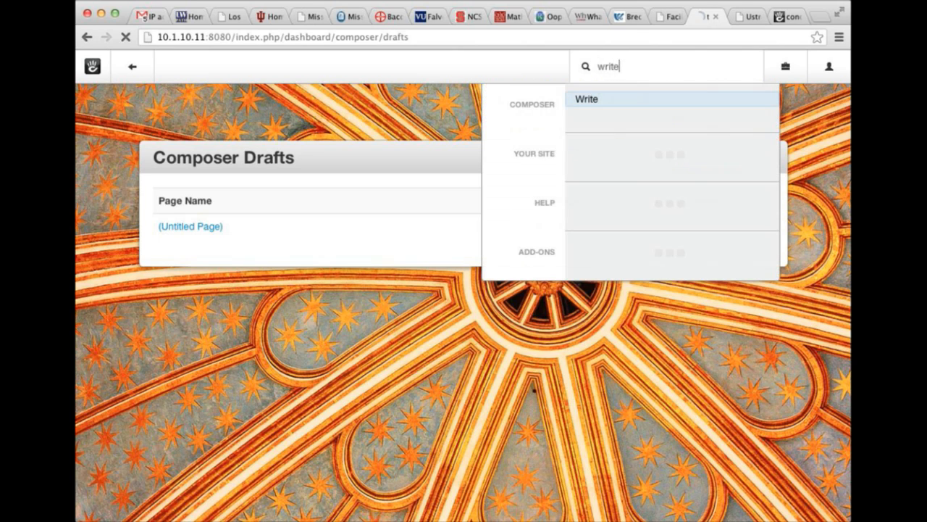
key("Return")
scroll(317, 344, "down", 5)
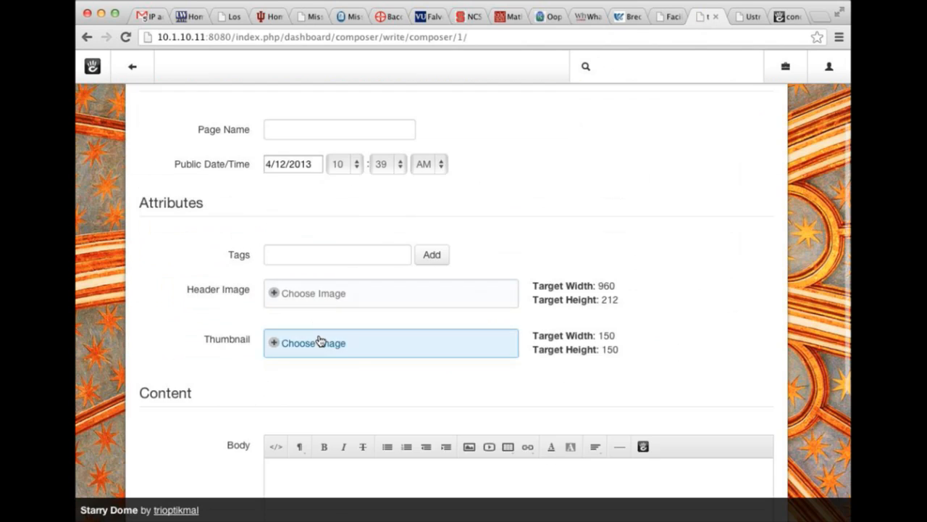
left_click(174, 462)
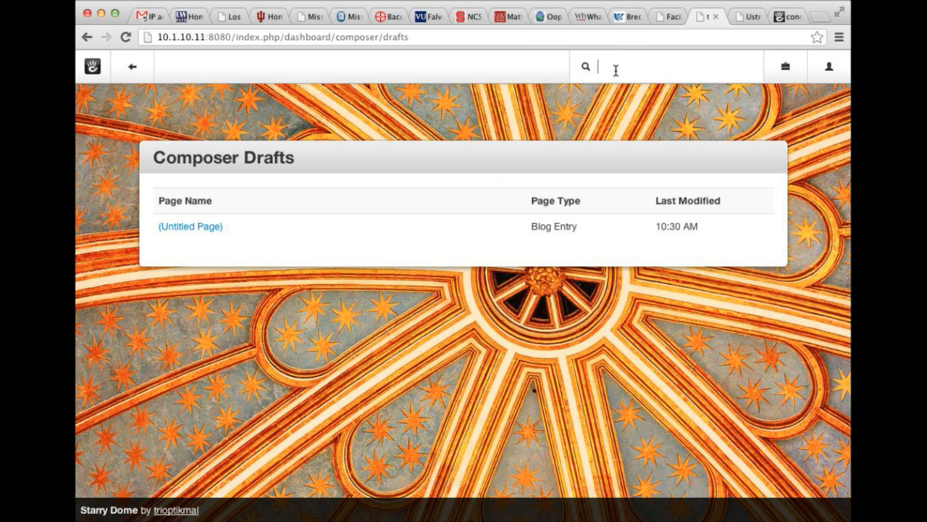
Go back to the drafts list, open the (Untitled Page) draft and discard it.
type("write")
key("Return")
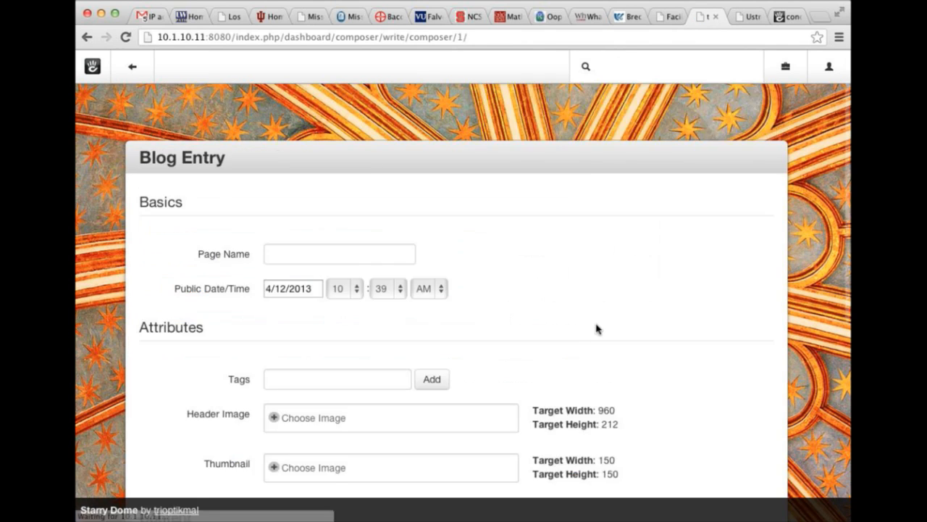
scroll(596, 329, "down", 5)
left_click(605, 455)
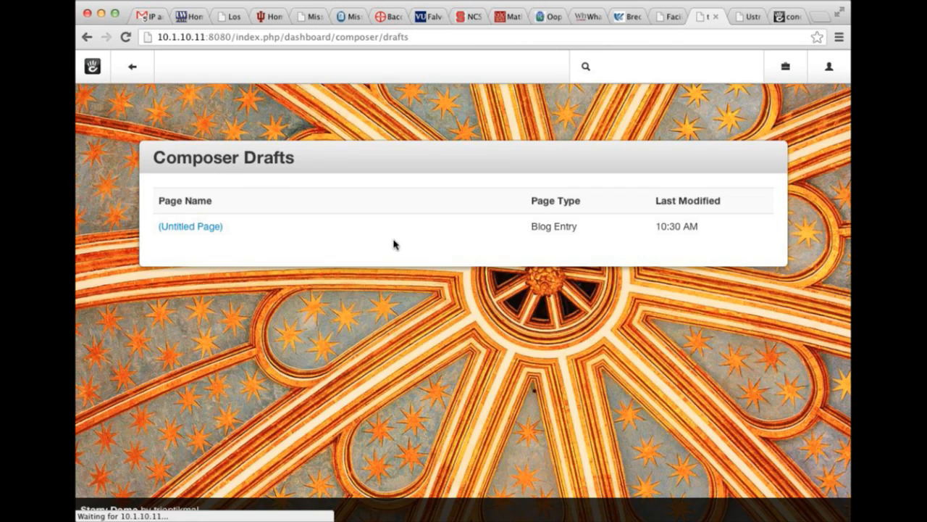
left_click(188, 228)
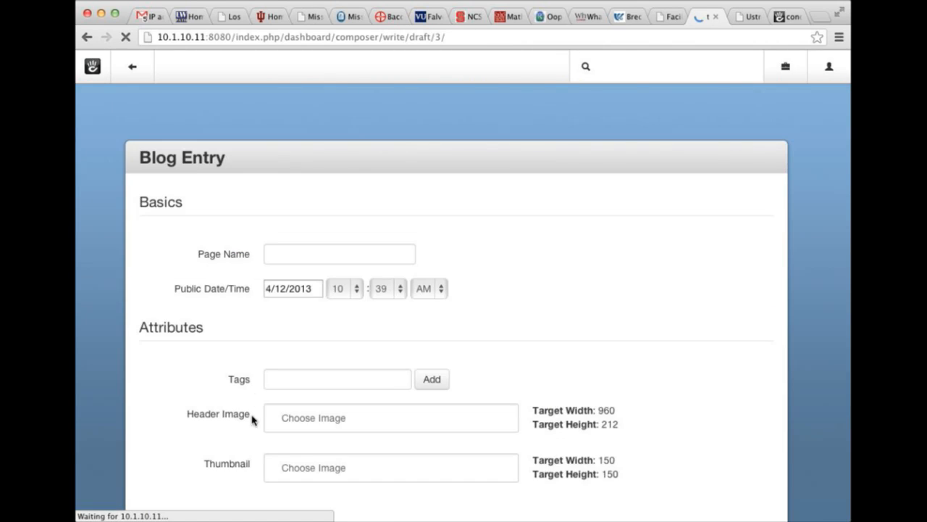
scroll(252, 419, "down", 5)
left_click(181, 444)
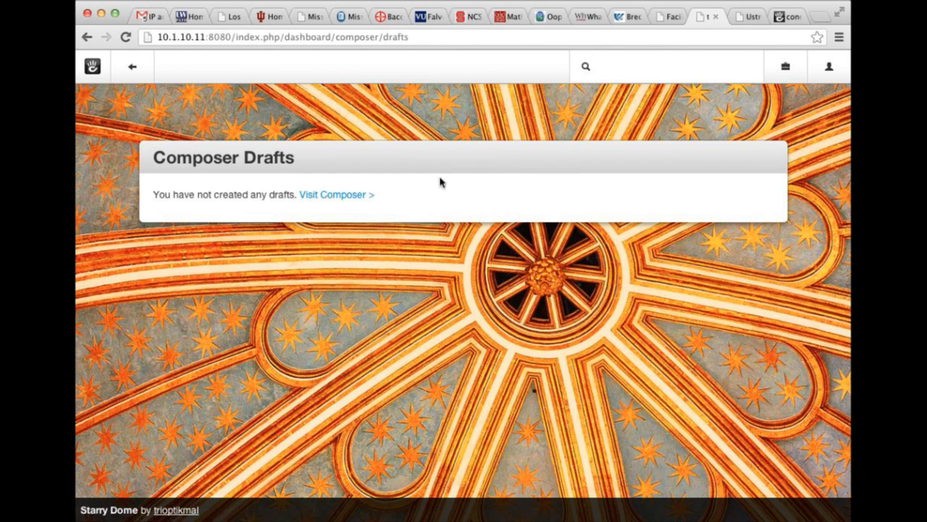
Search 'write' again and return to the now-empty Composer Drafts list.
left_click(610, 66)
type("write")
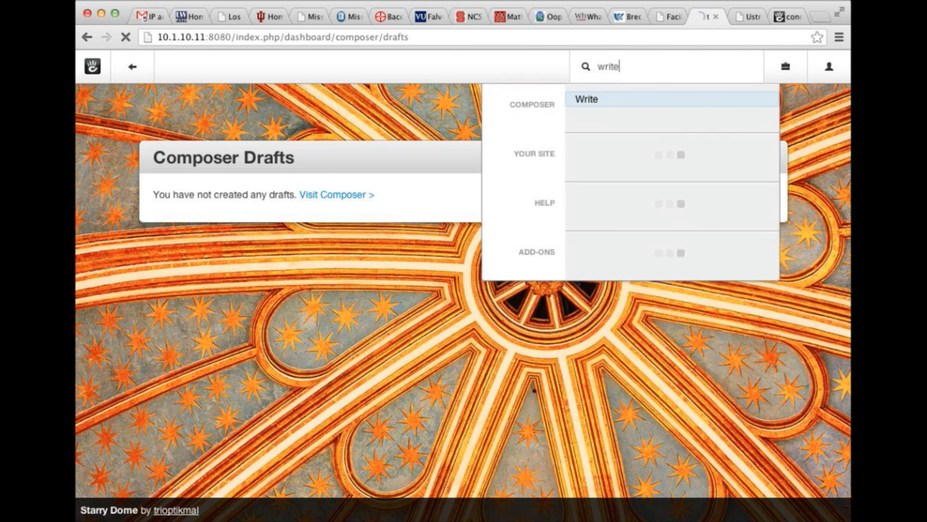
left_click(650, 97)
scroll(636, 328, "down", 5)
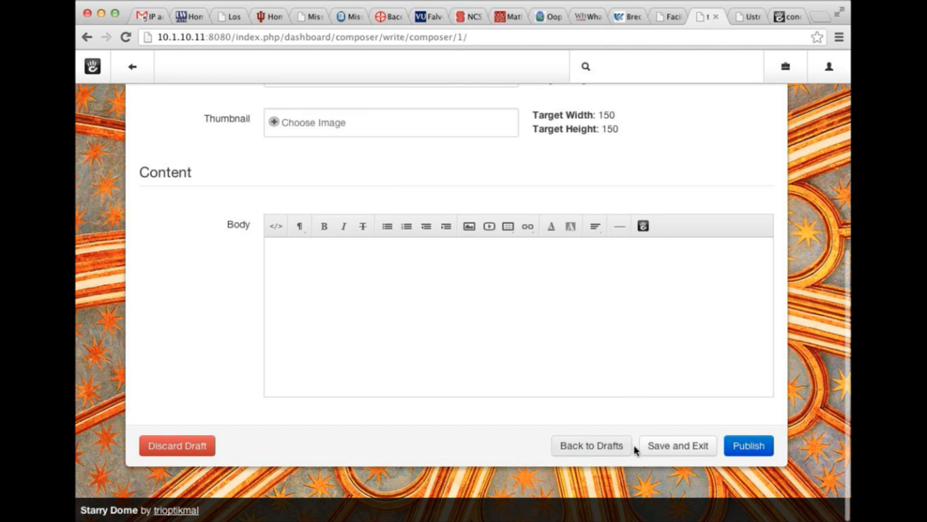
left_click(610, 450)
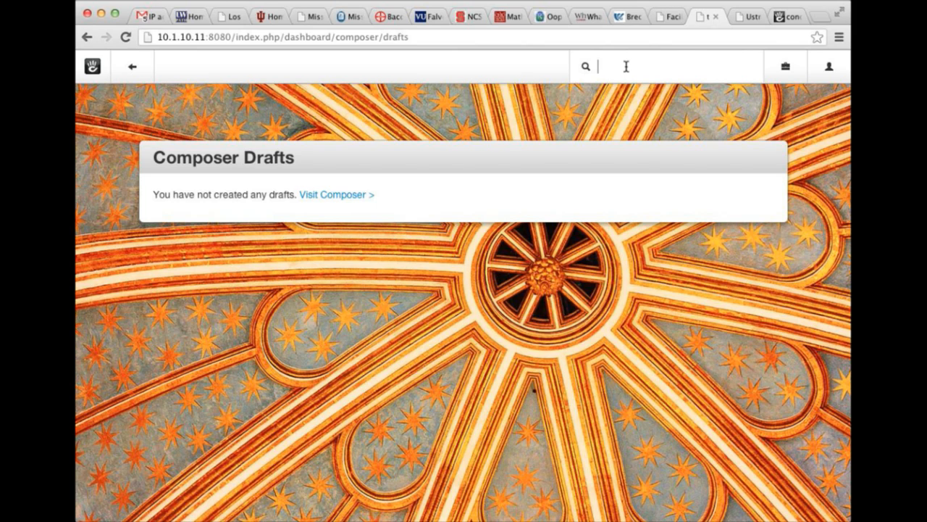
type("write")
key("Return")
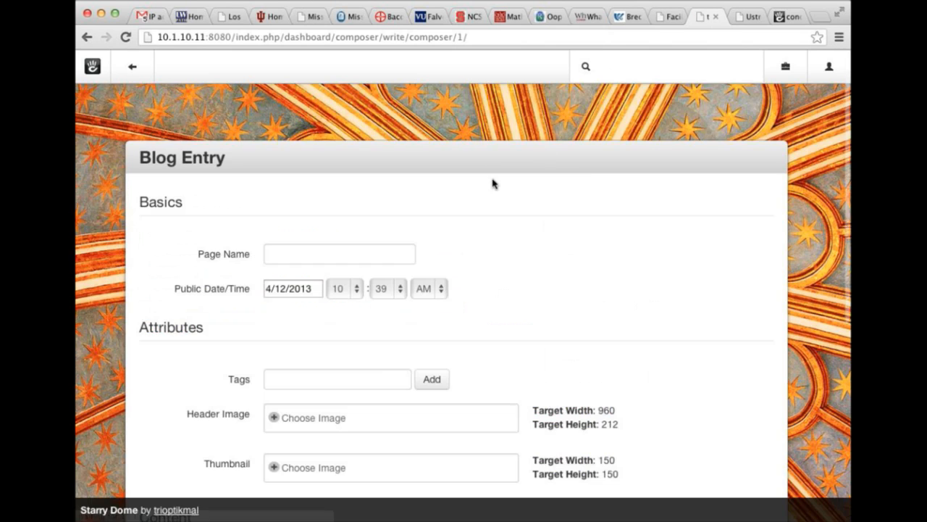
scroll(492, 183, "down", 3)
left_click(305, 142)
type("Test")
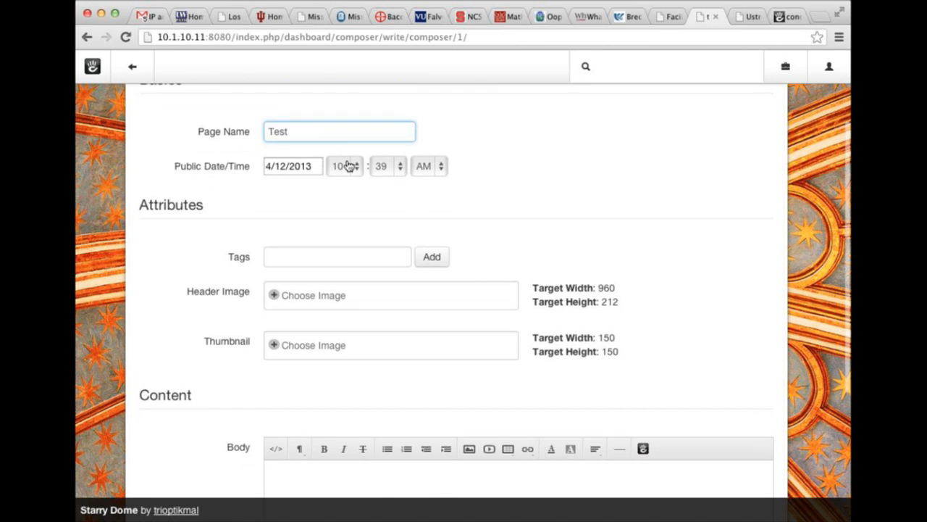
scroll(528, 197, "up", 3)
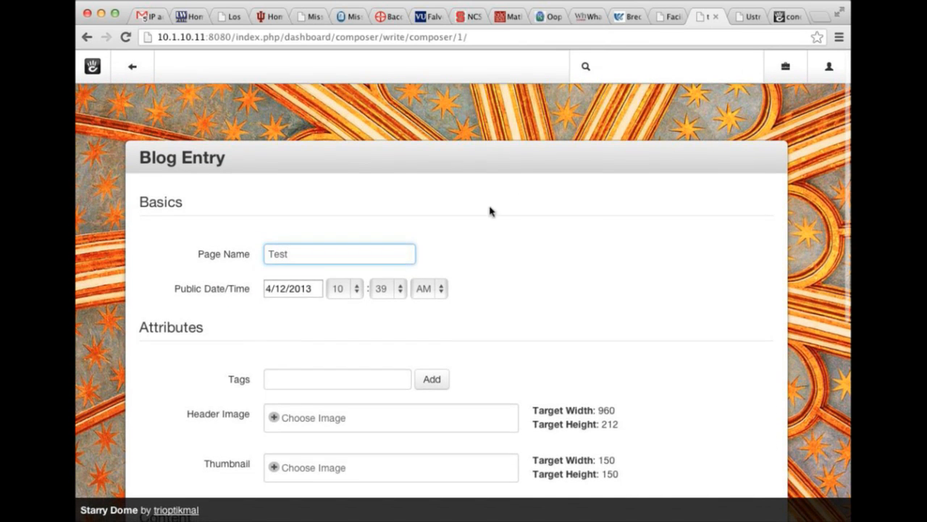
scroll(208, 199, "down", 5)
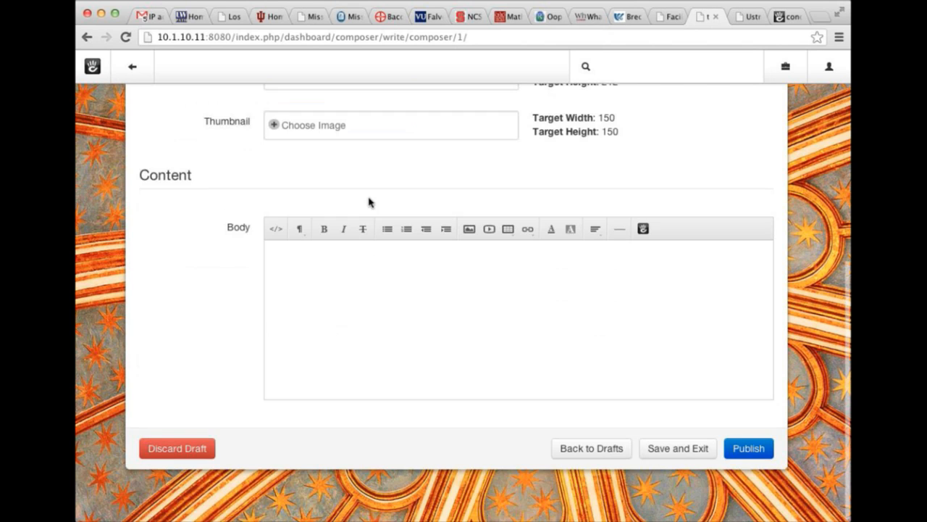
scroll(368, 202, "up", 4)
left_click(391, 269)
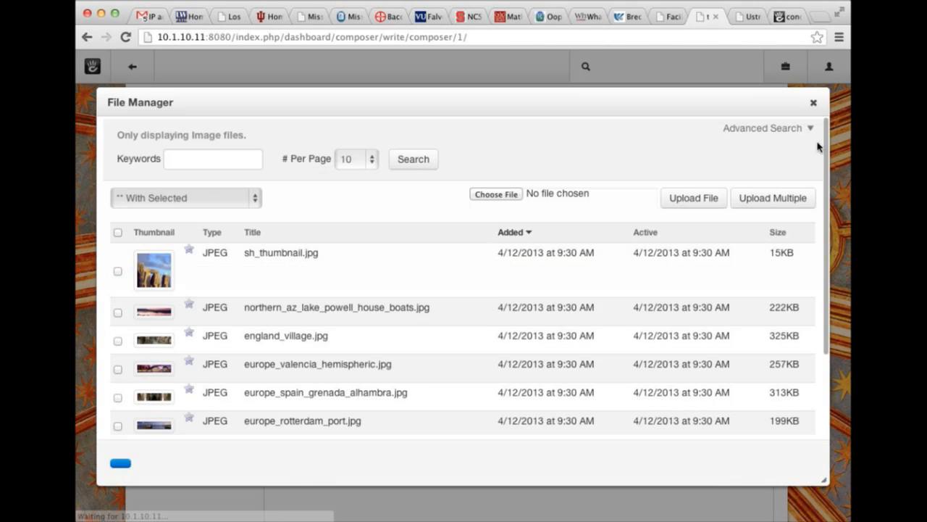
left_click(451, 271)
left_click(448, 204)
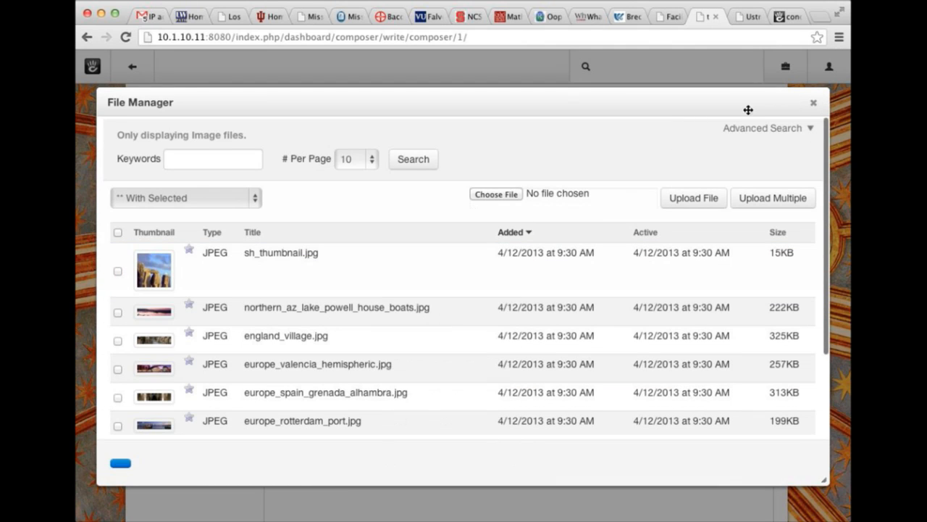
left_click(813, 102)
scroll(432, 237, "down", 3)
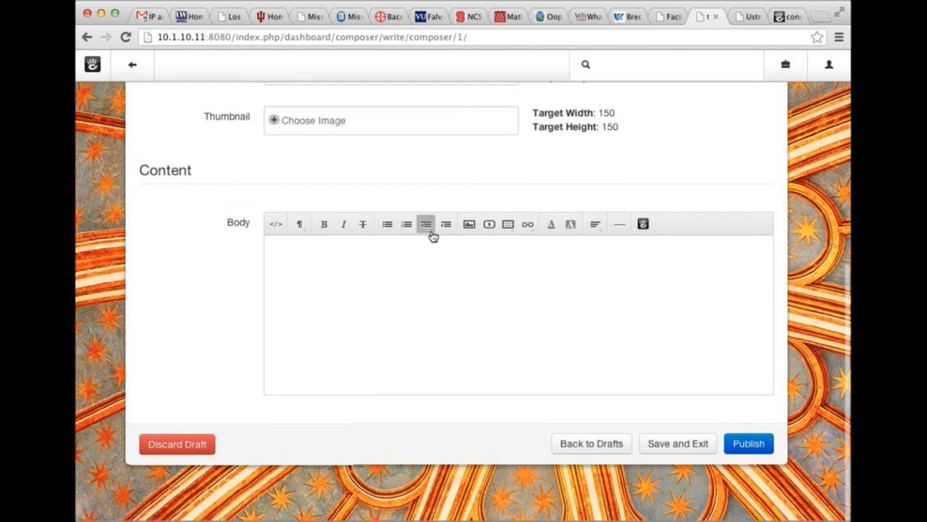
scroll(490, 413, "up", 3)
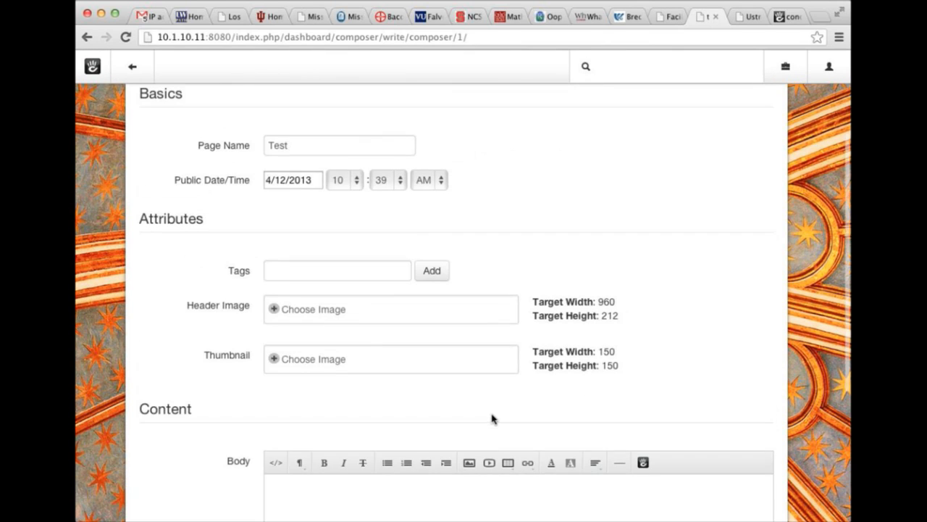
scroll(492, 419, "down", 4)
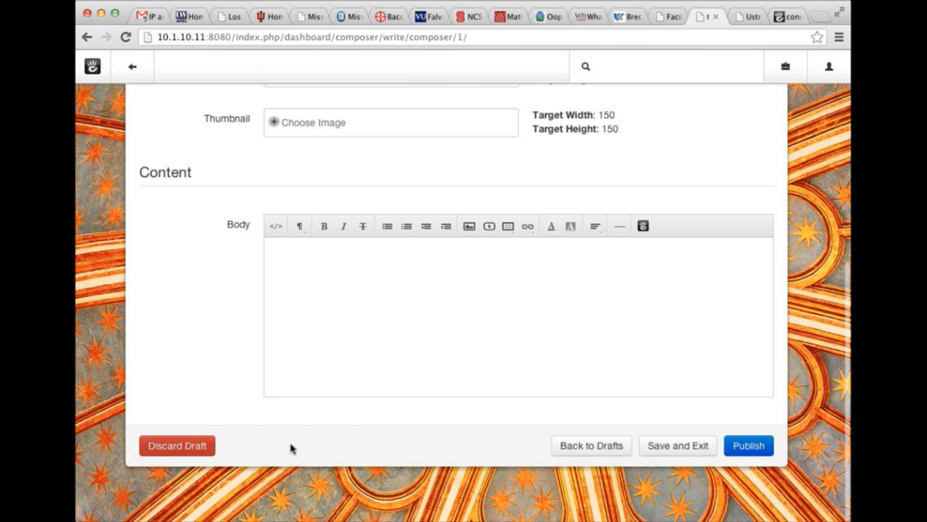
scroll(373, 284, "up", 6)
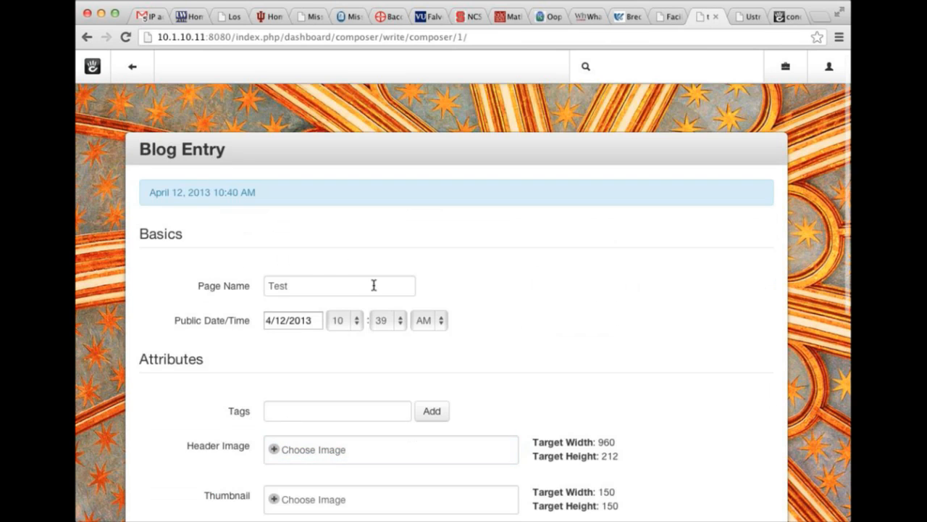
scroll(323, 275, "down", 5)
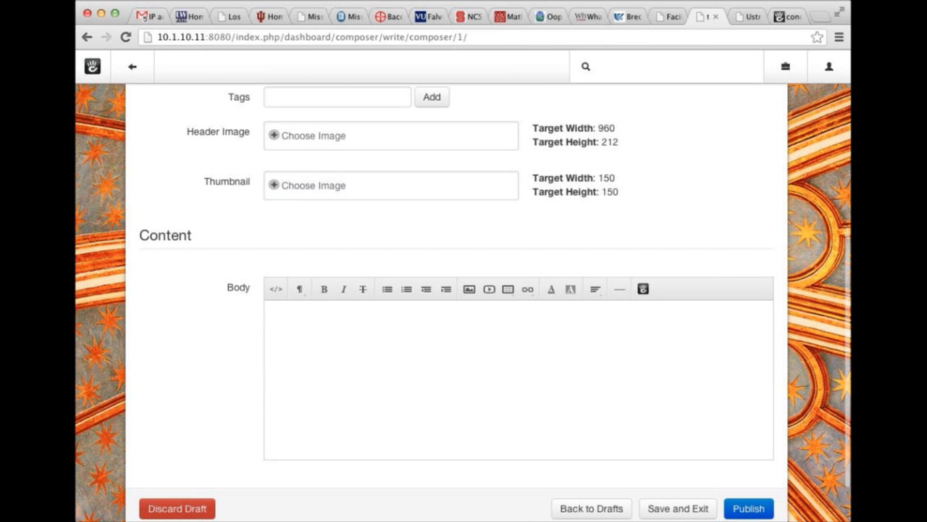
left_click(177, 508)
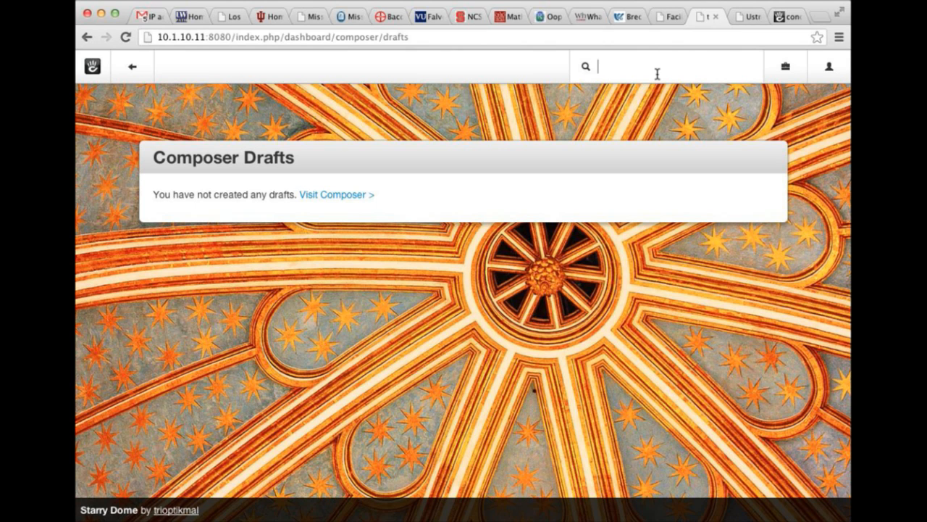
Search 'composers' and delete the Page Name control from Blog Entry's Basics set.
type("composers")
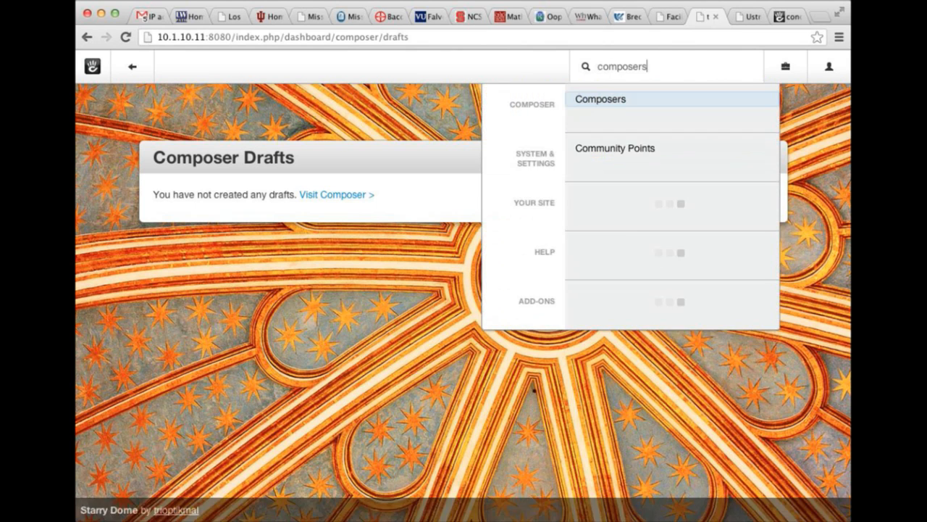
key("Return")
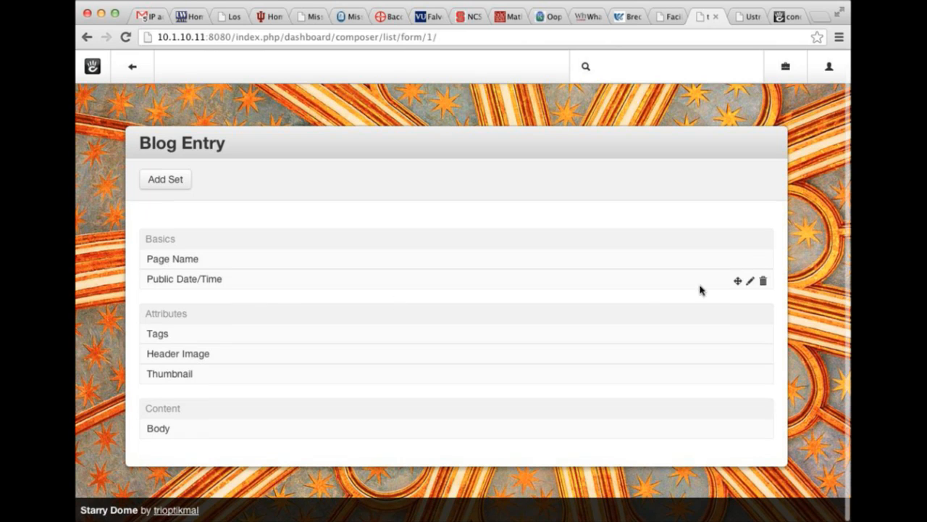
left_click(763, 263)
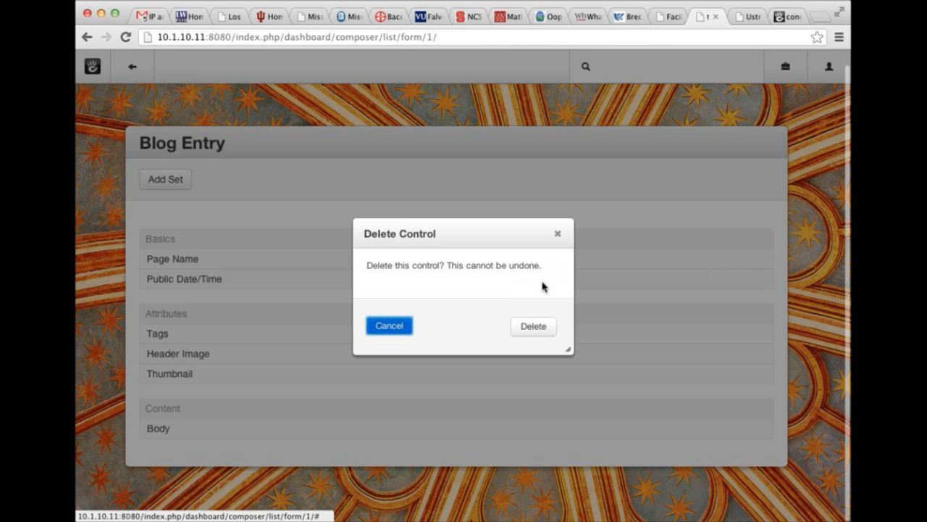
left_click(529, 324)
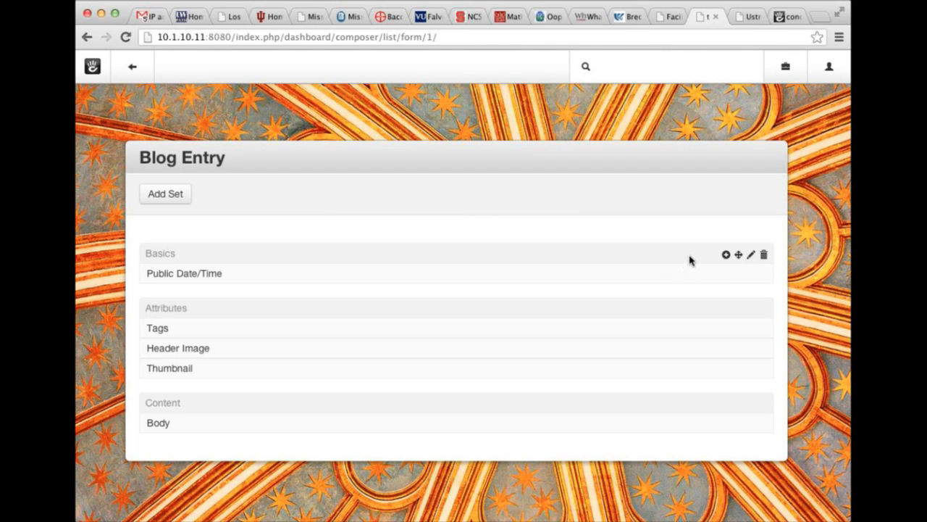
Add the Meta Title attribute to Basics and drag it above Public Date/Time.
left_click(723, 255)
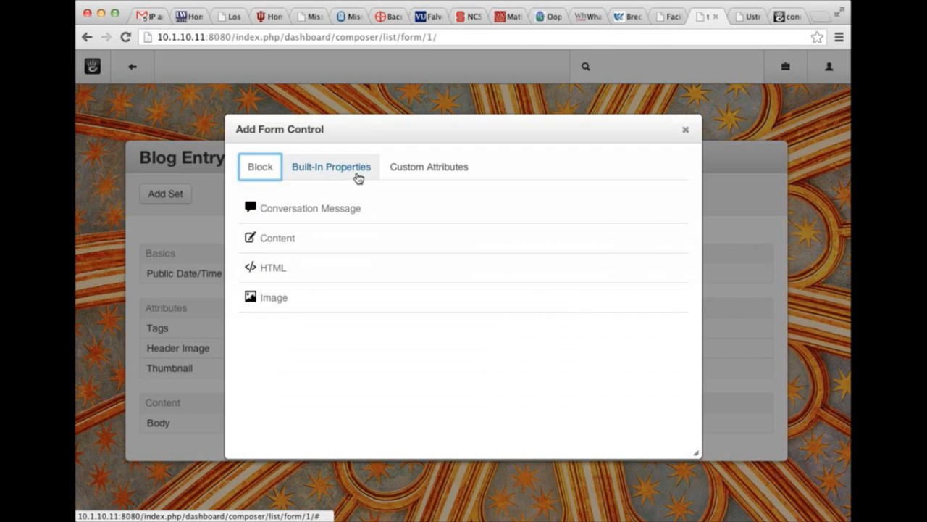
left_click(395, 172)
left_click(295, 210)
mouse_move(751, 305)
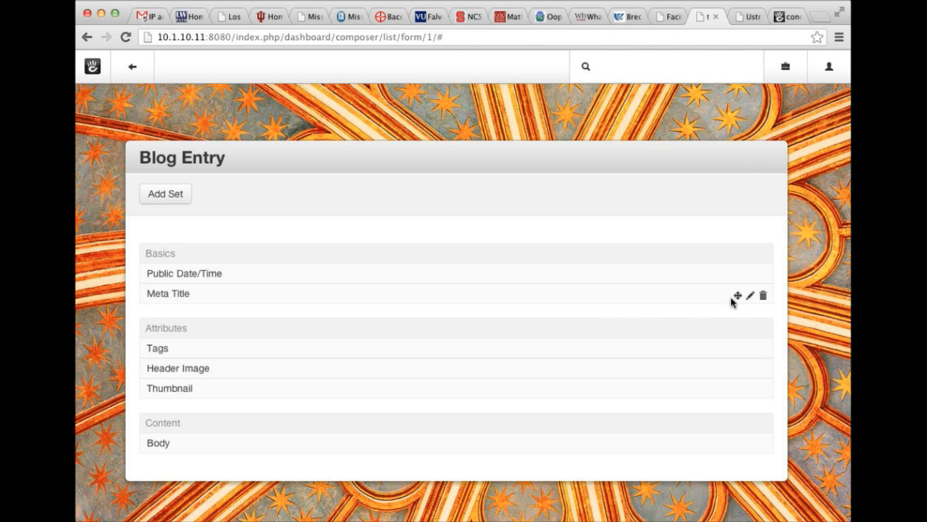
left_click_drag(738, 295, 738, 270)
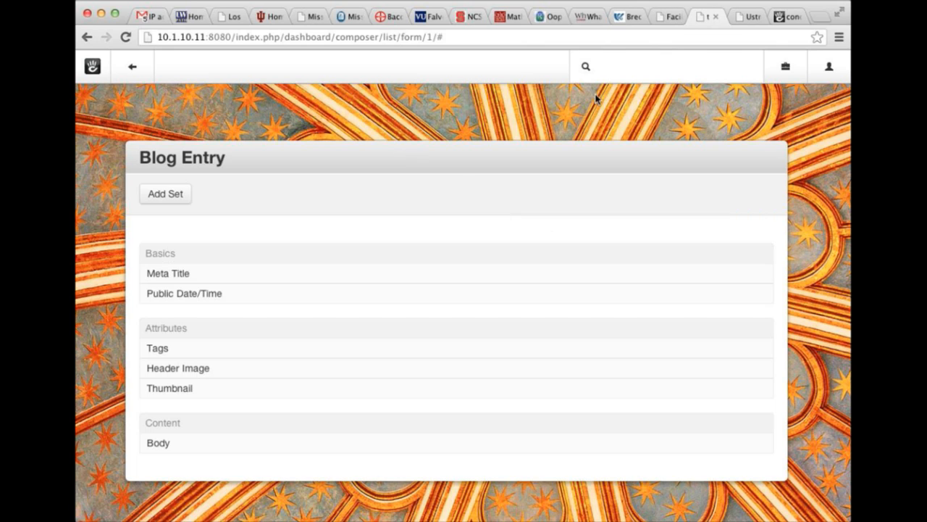
Start a new blog entry via 'write', give it Meta Title 'This is my sweet page.', and try publishing.
left_click(676, 66)
type("write")
key("Return")
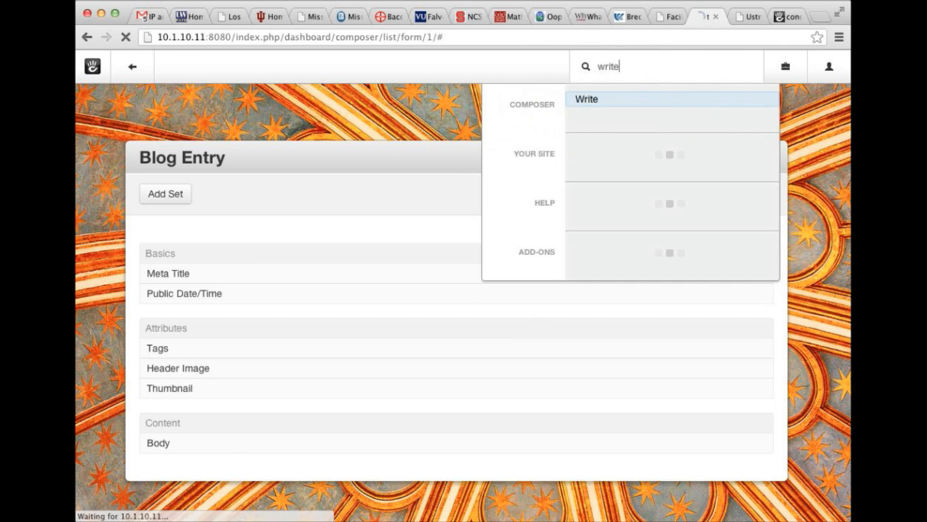
left_click(287, 246)
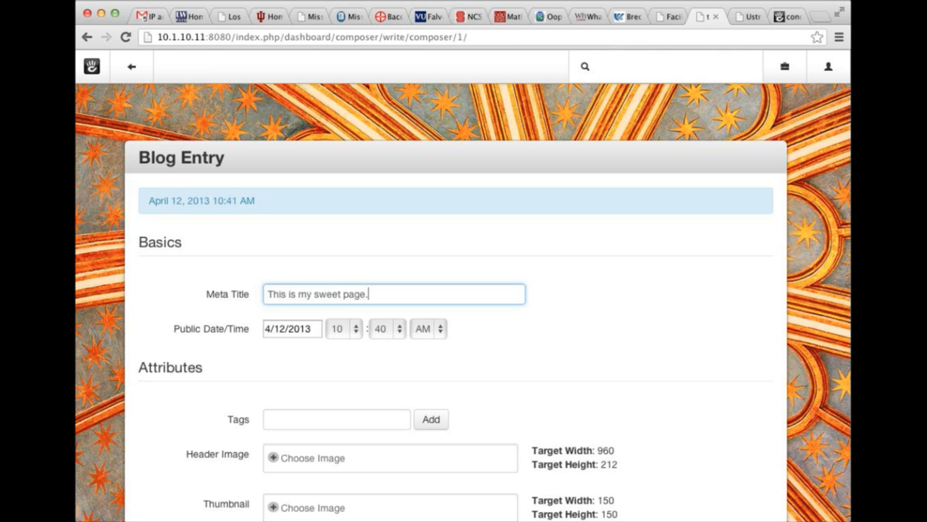
scroll(350, 341, "down", 5)
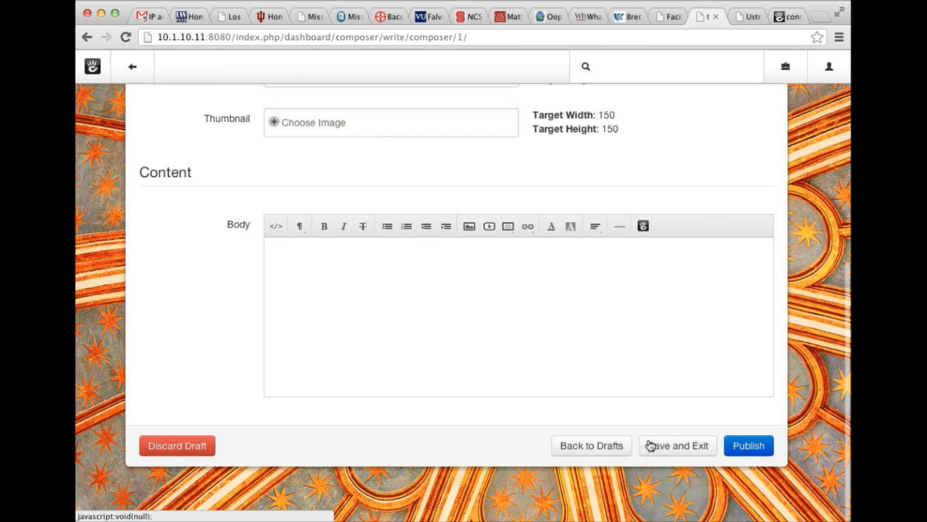
left_click(749, 445)
scroll(265, 174, "down", 1)
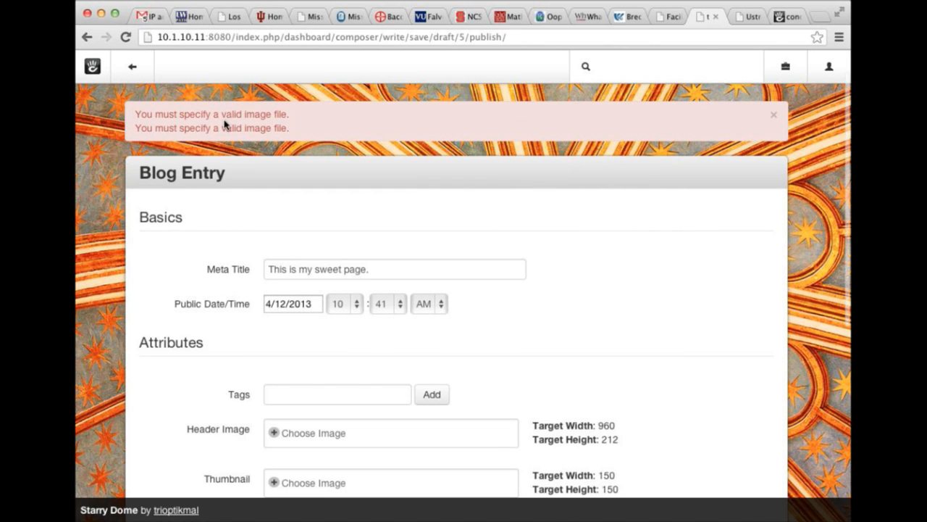
Set the lake house boats image as header image and sh_thumbnail.jpg as thumbnail.
scroll(240, 166, "down", 6)
left_click(329, 203)
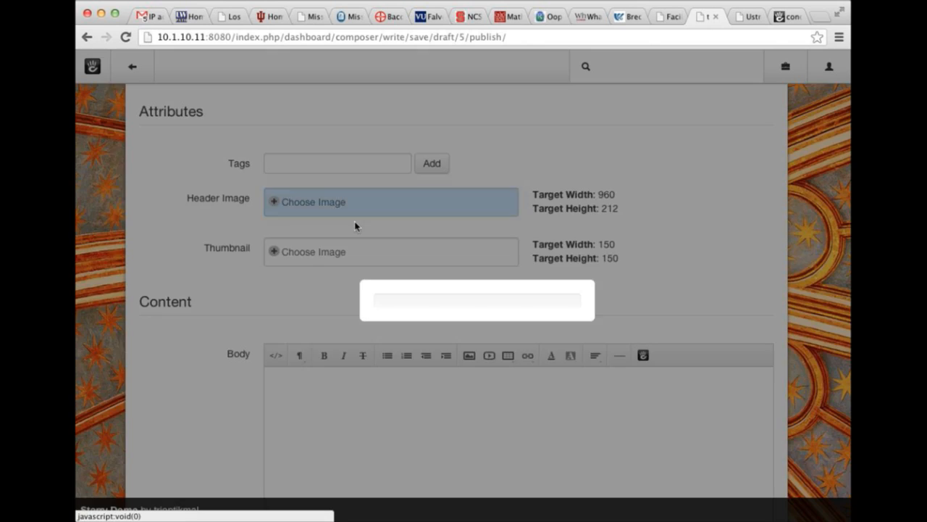
left_click(338, 313)
left_click(337, 325)
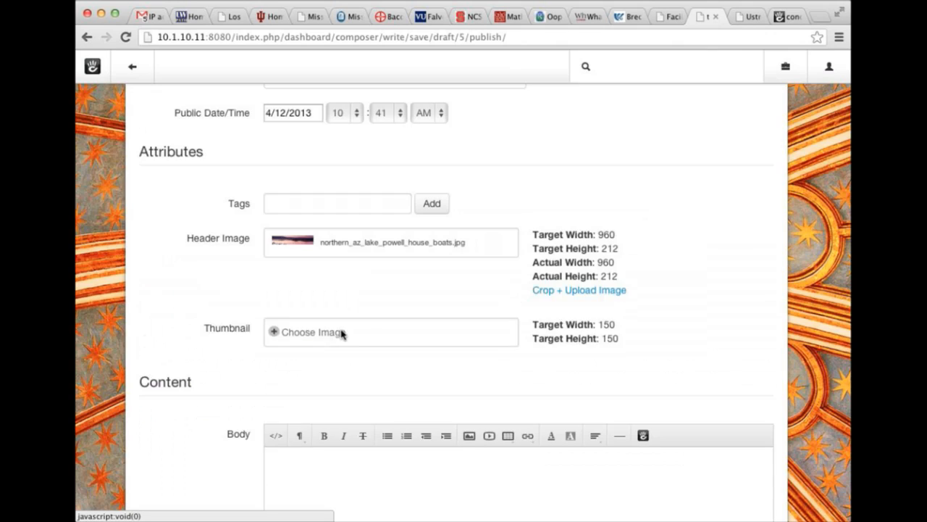
left_click(342, 333)
left_click(389, 275)
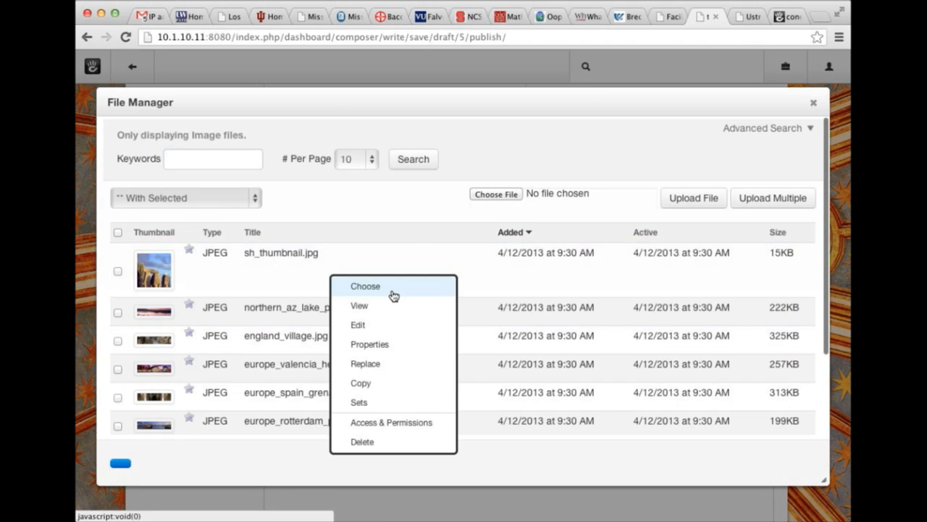
left_click(392, 290)
Enter 'TEST' as the body text and publish the blog entry.
scroll(430, 459, "down", 5)
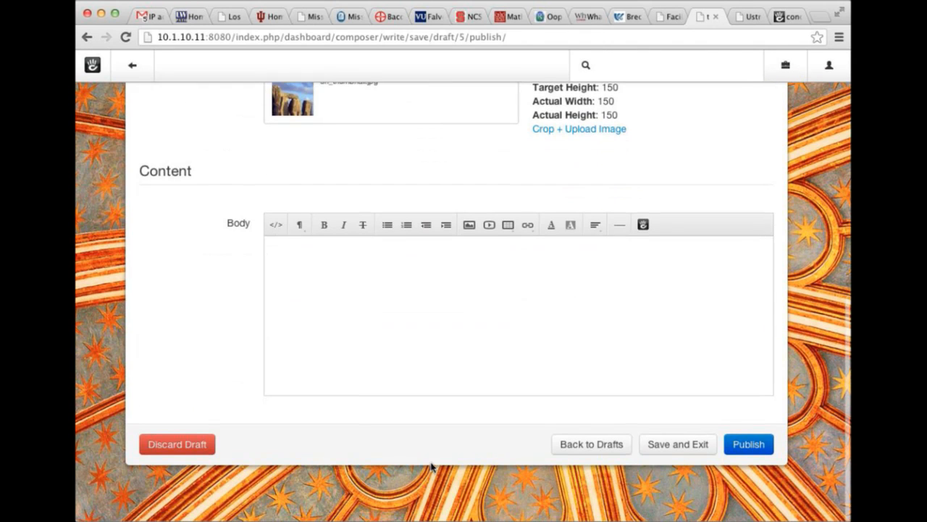
type("TEST")
left_click(766, 450)
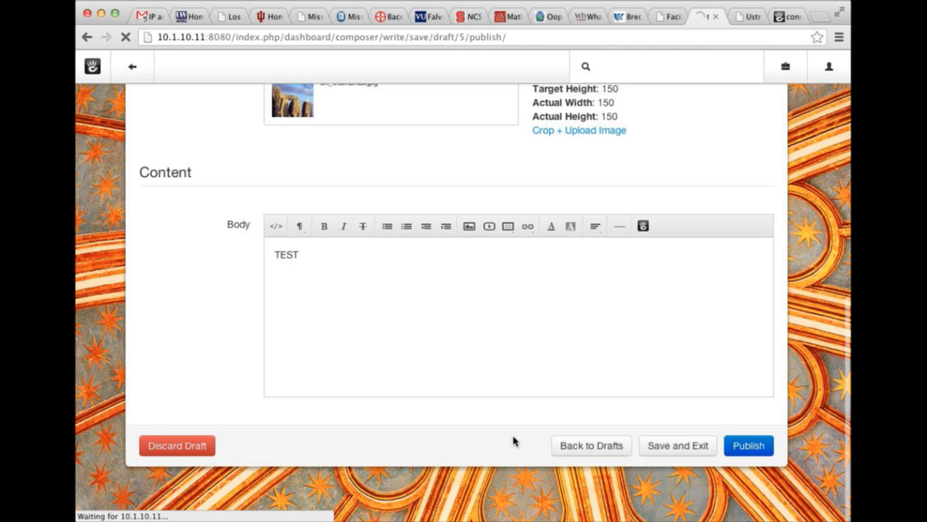
scroll(344, 283, "down", 1)
scroll(338, 246, "up", 2)
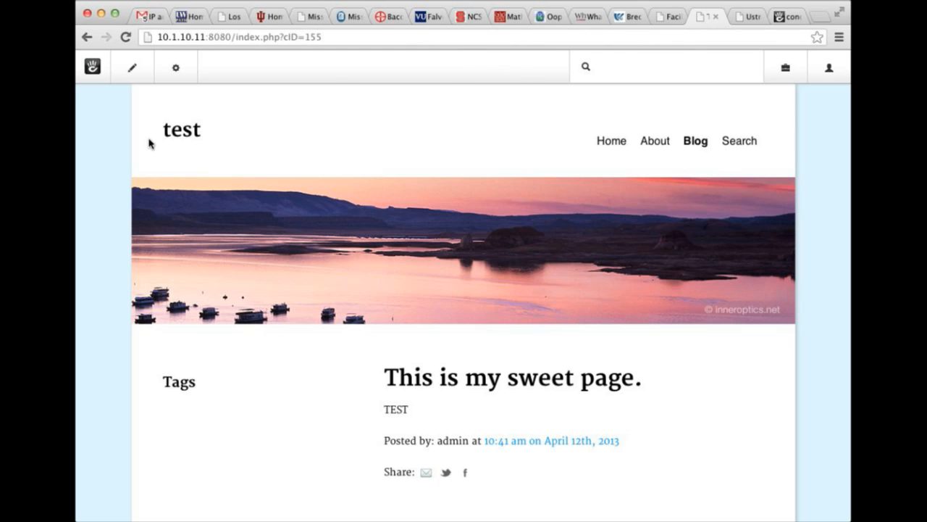
left_click(698, 145)
scroll(509, 219, "down", 5)
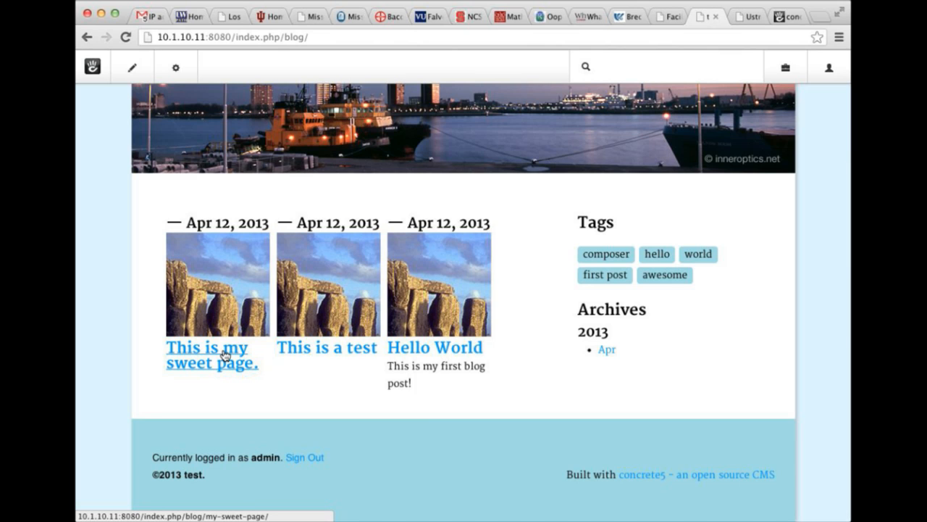
left_click(225, 355)
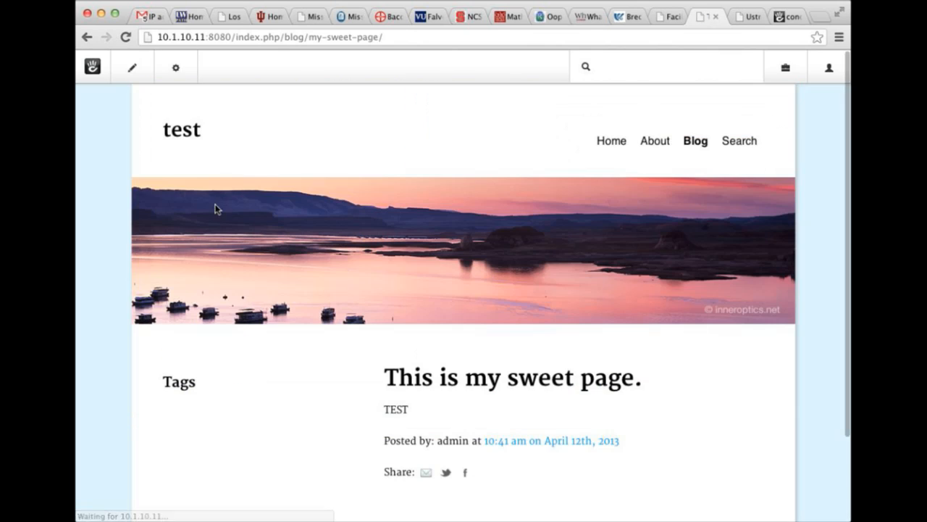
right_click(138, 210)
right_click(106, 255)
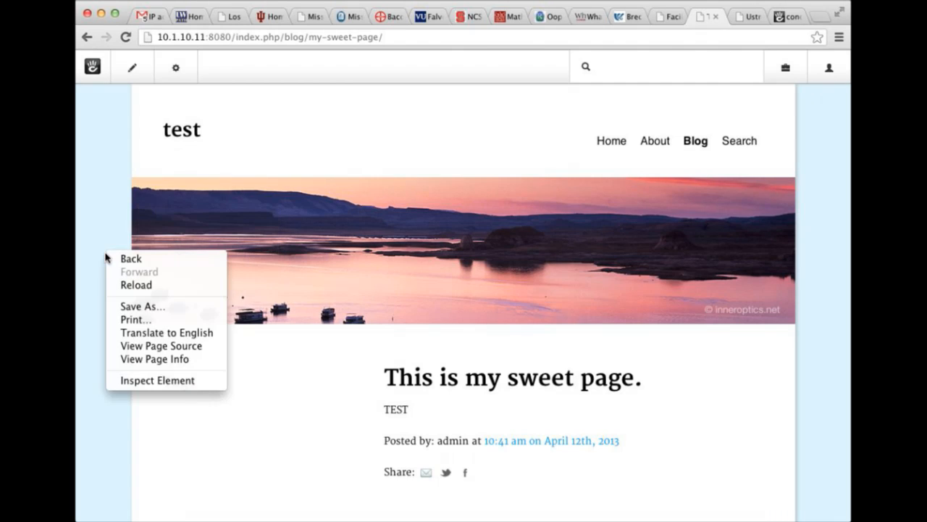
left_click(163, 345)
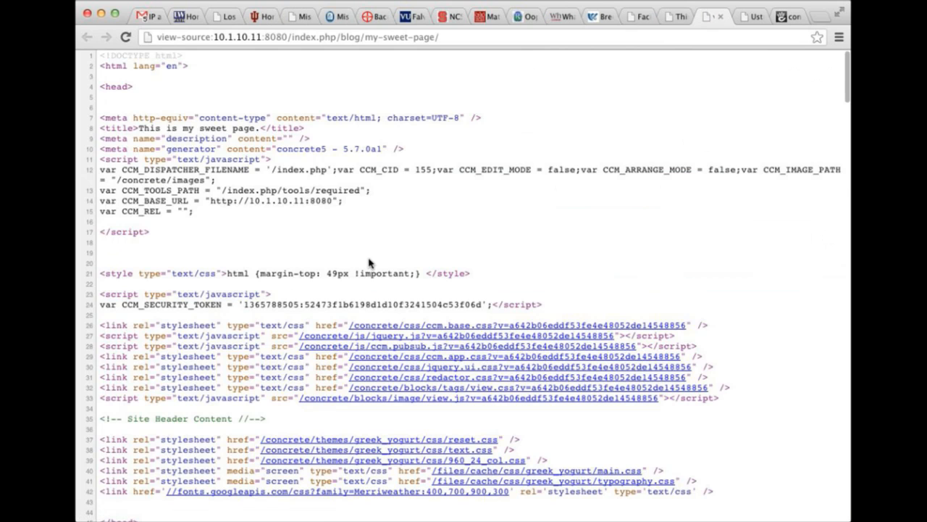
left_click_drag(140, 128, 256, 129)
key("super+w")
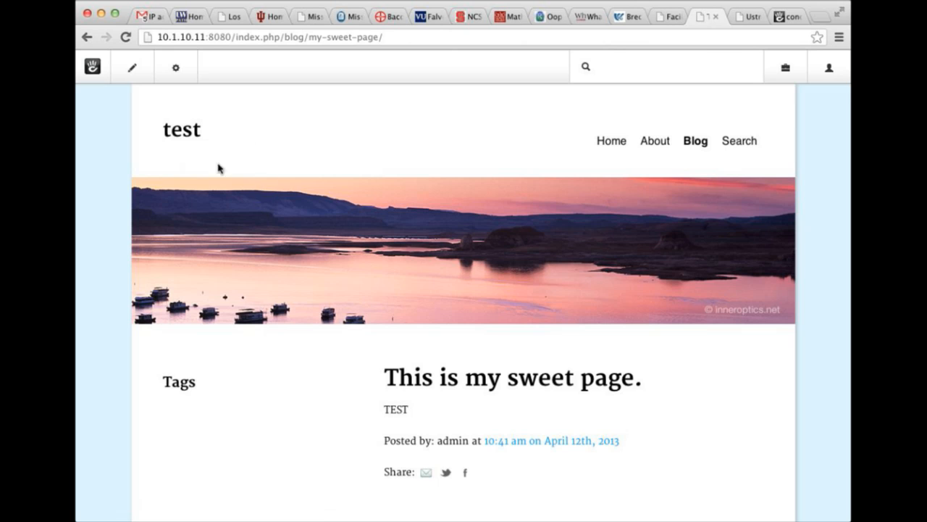
left_click(176, 68)
left_click(174, 98)
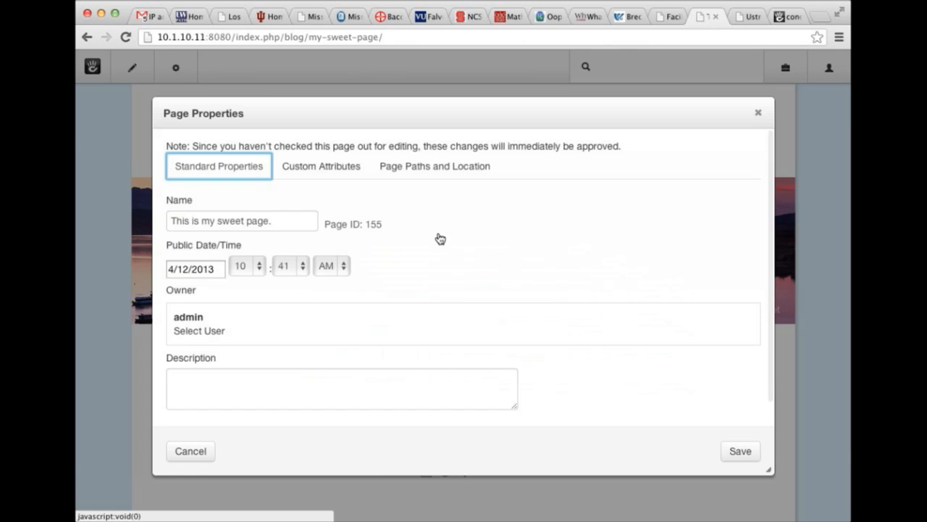
left_click(217, 225)
triple_click(189, 219)
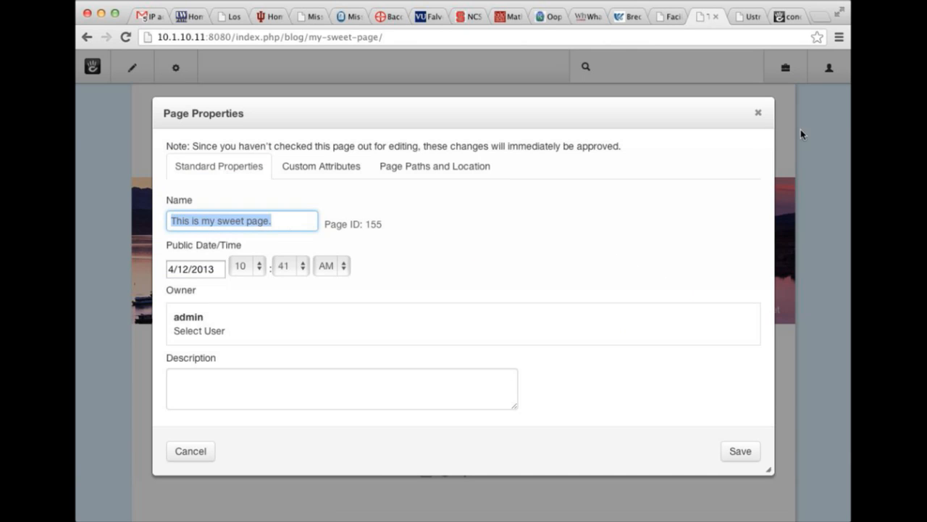
left_click(757, 115)
scroll(646, 124, "down", 3)
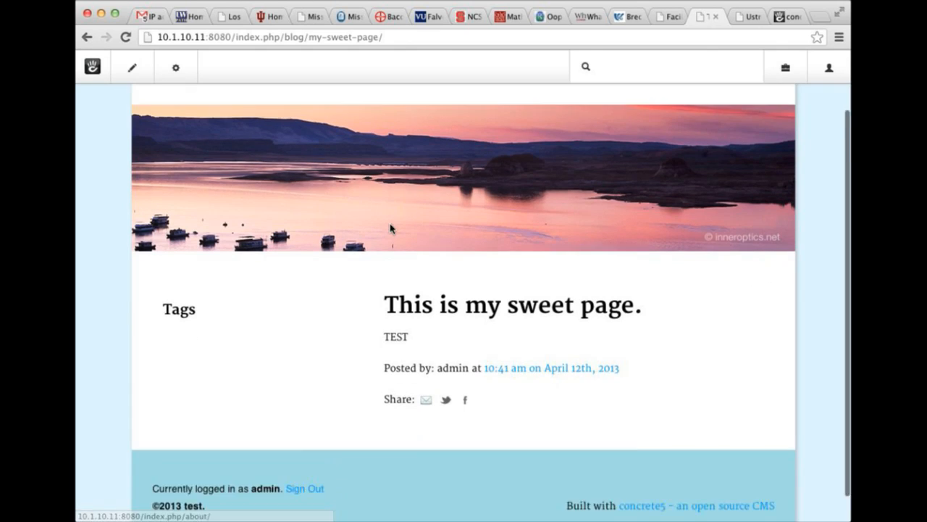
scroll(406, 214, "up", 3)
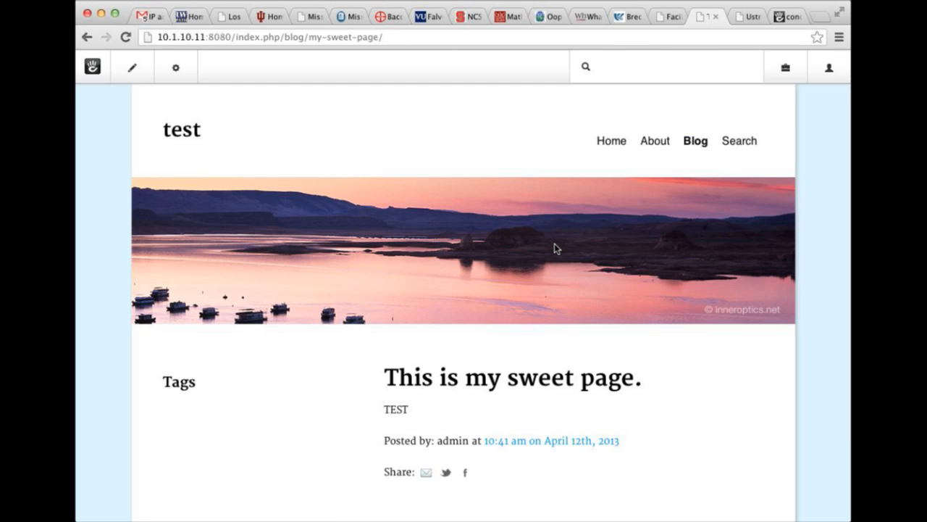
Go to the site's home page and switch edit mode on and back off.
scroll(583, 235, "down", 3)
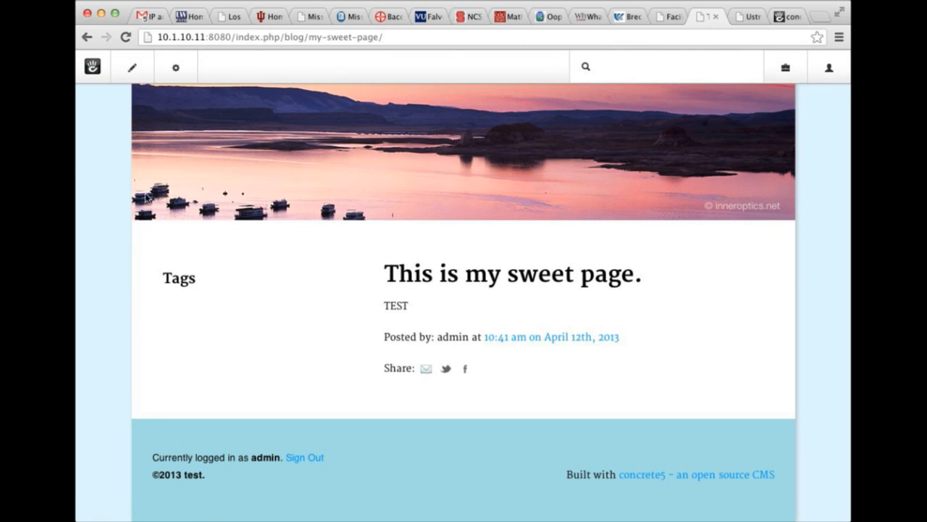
scroll(340, 188, "up", 3)
left_click(182, 132)
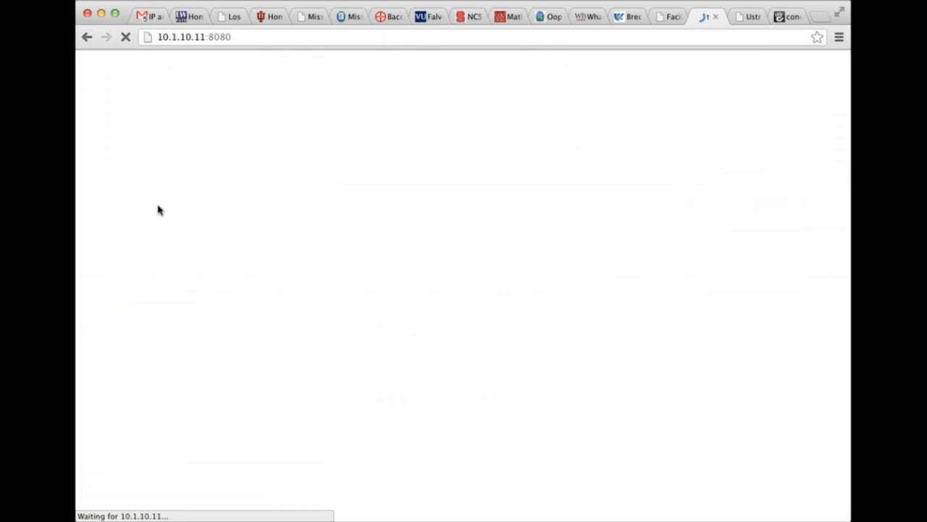
scroll(257, 221, "down", 5)
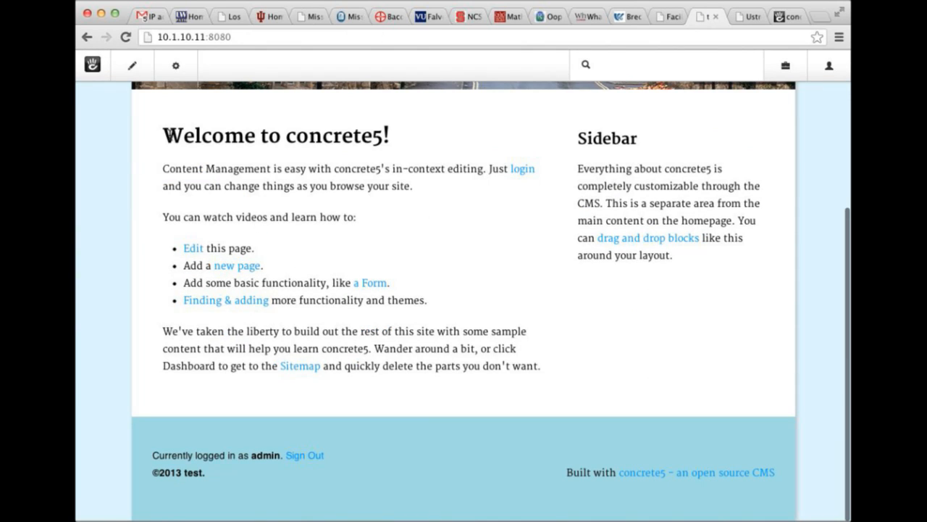
mouse_move(142, 78)
left_click(120, 95)
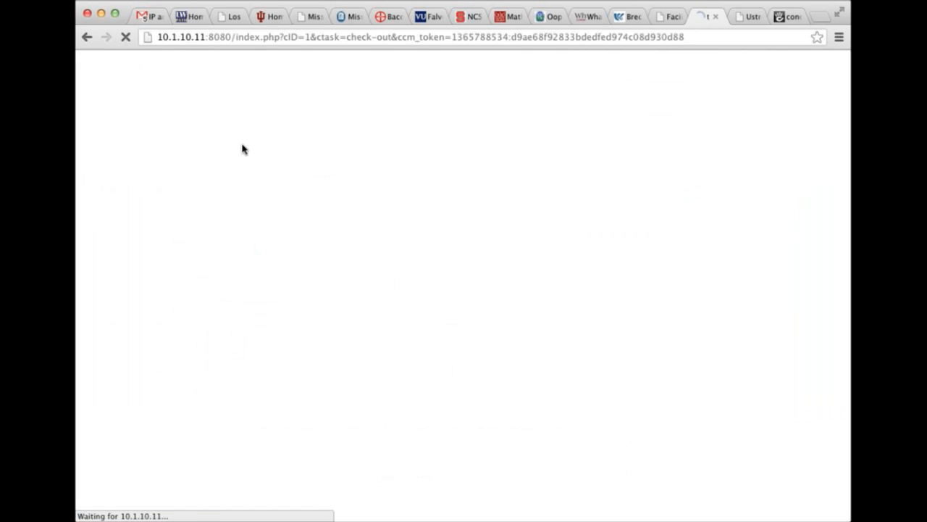
left_click(124, 97)
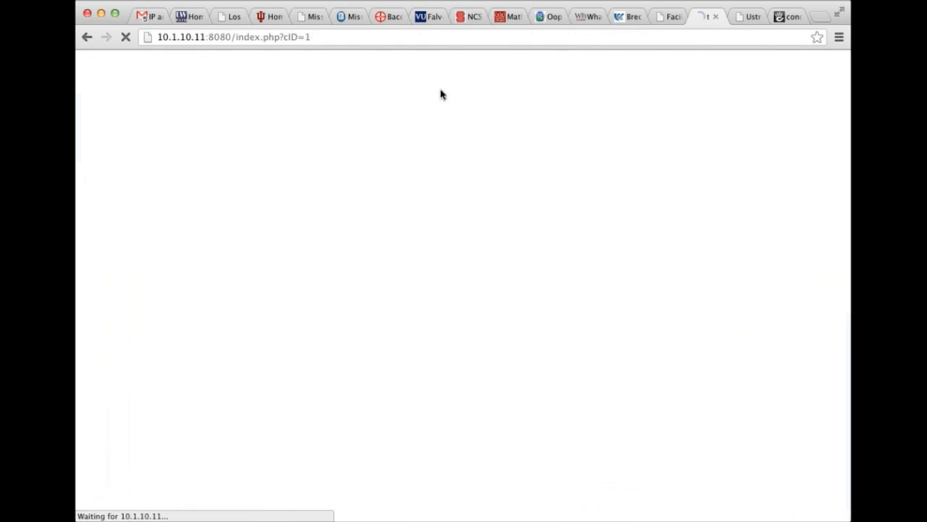
Search 'block types' to open the dashboard Block Types page.
left_click(635, 81)
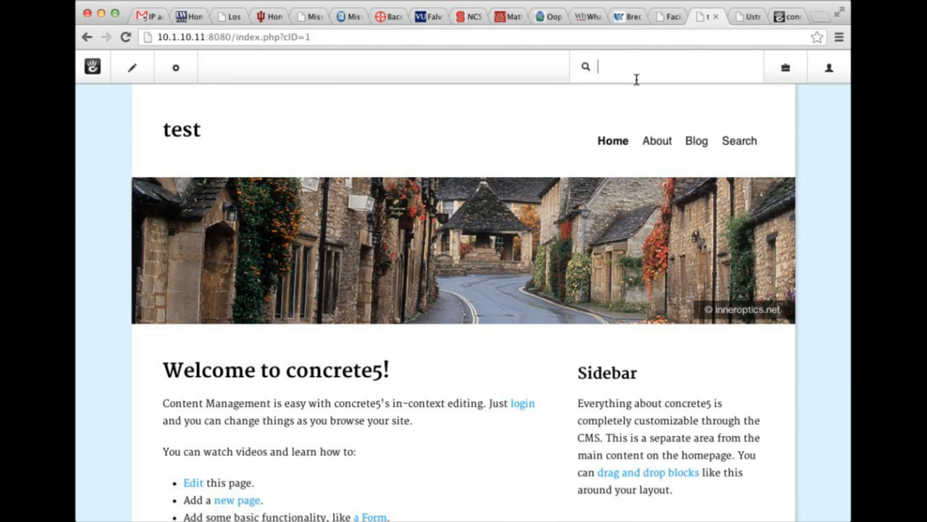
type("block types")
key("Return")
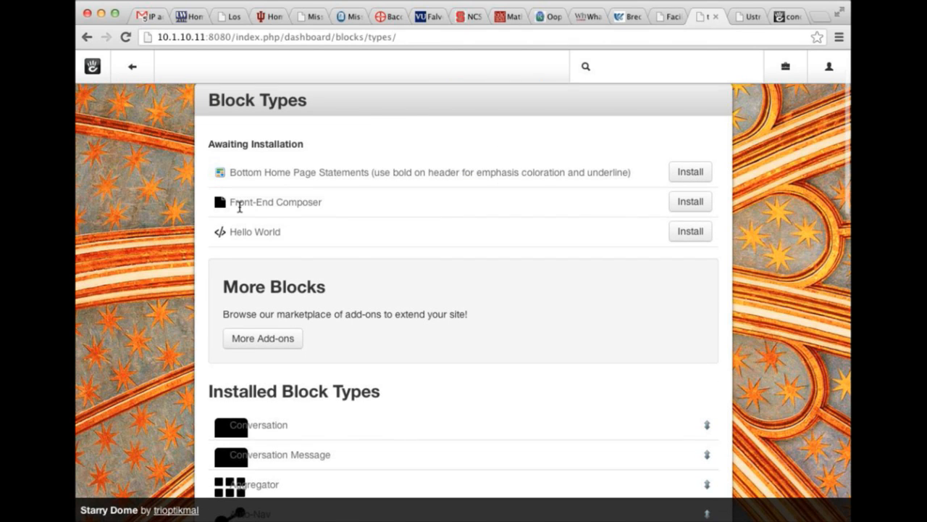
Install the Front-End Composer block type and return to the website.
left_click(672, 209)
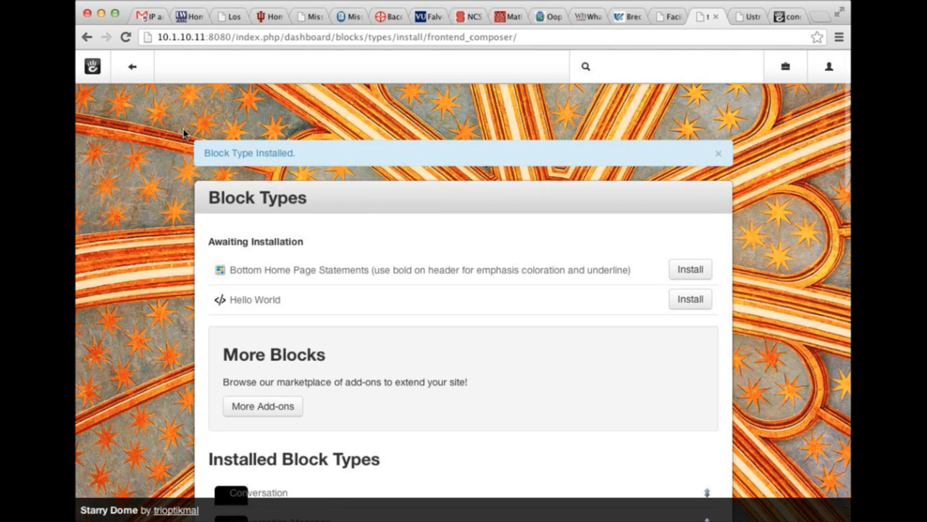
left_click(136, 69)
scroll(196, 150, "down", 5)
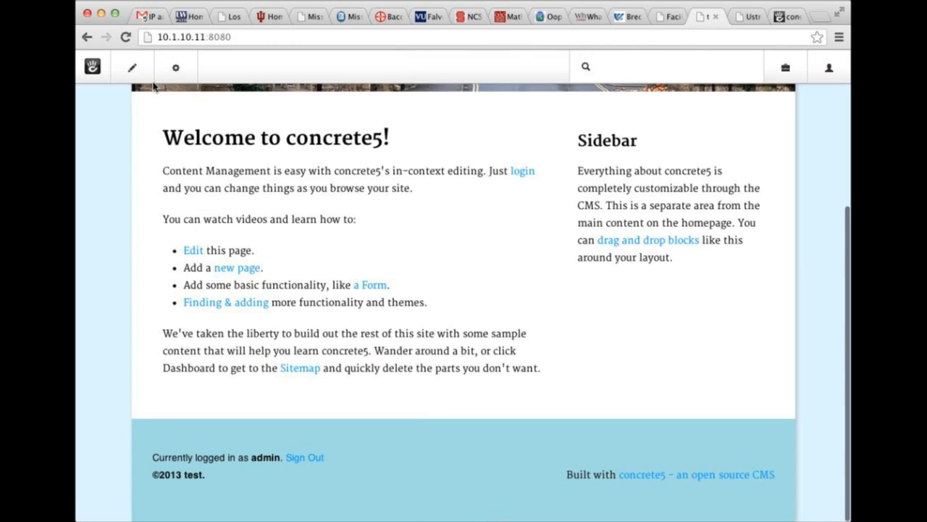
scroll(355, 445, "down", 5)
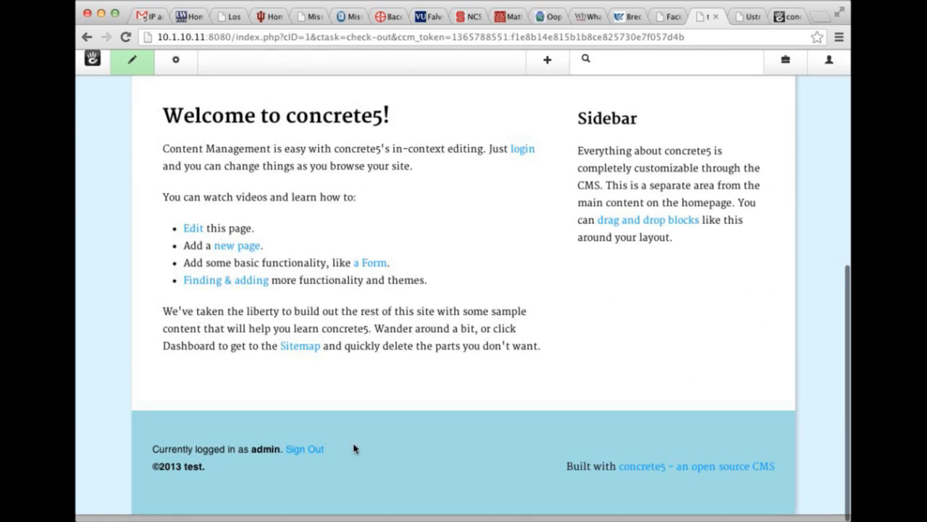
Add a Front-End Composer block using the Blog Entry composer to the home page's Main area.
left_click(185, 395)
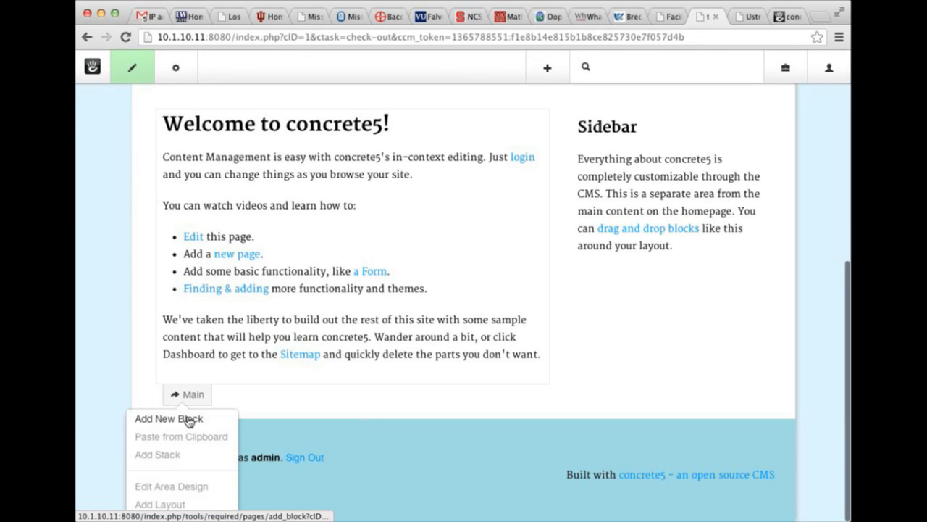
left_click(191, 419)
left_click(250, 303)
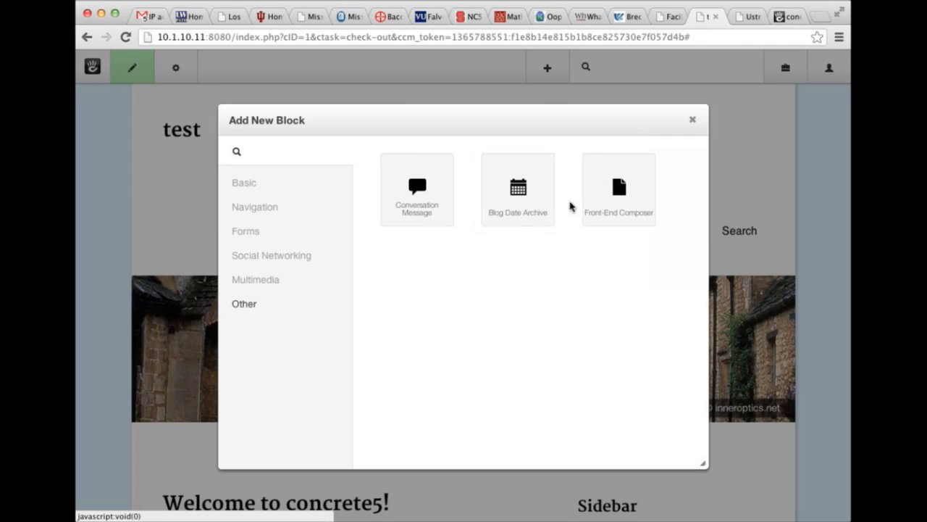
left_click(601, 206)
left_click(491, 268)
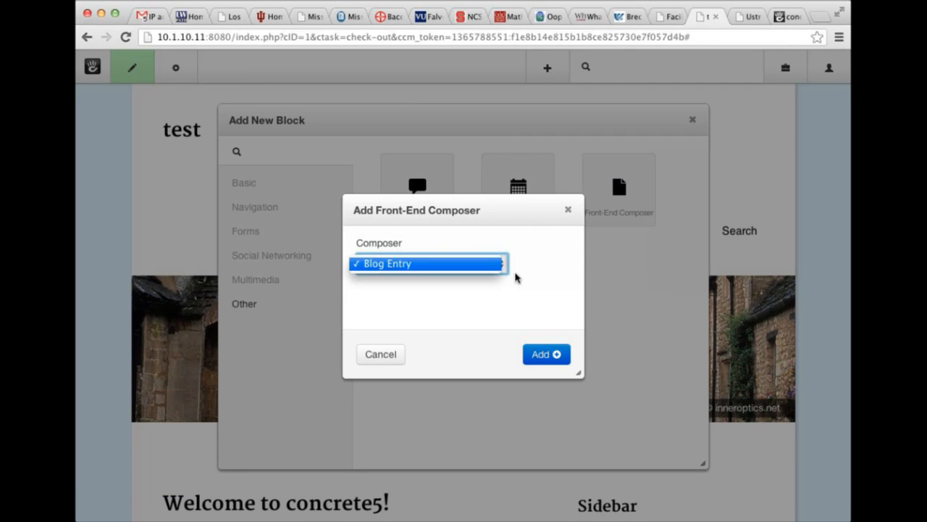
left_click(529, 275)
left_click(552, 354)
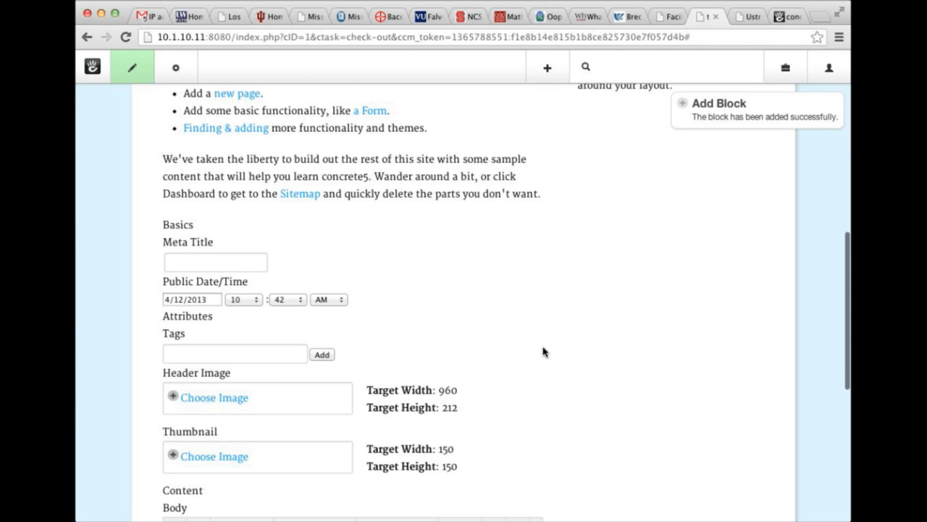
Publish the home page edits, then post the empty composer form, getting two image-file errors.
left_click(131, 67)
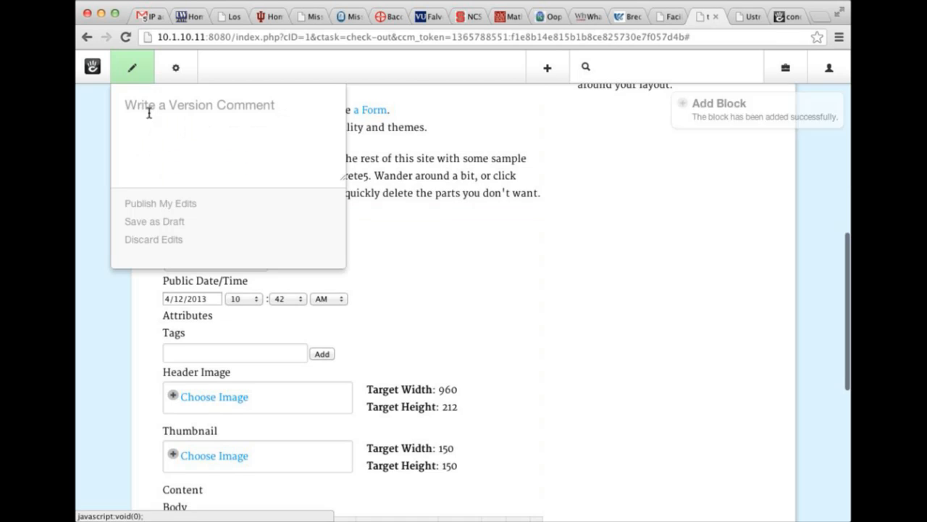
left_click(151, 206)
scroll(270, 258, "up", 6)
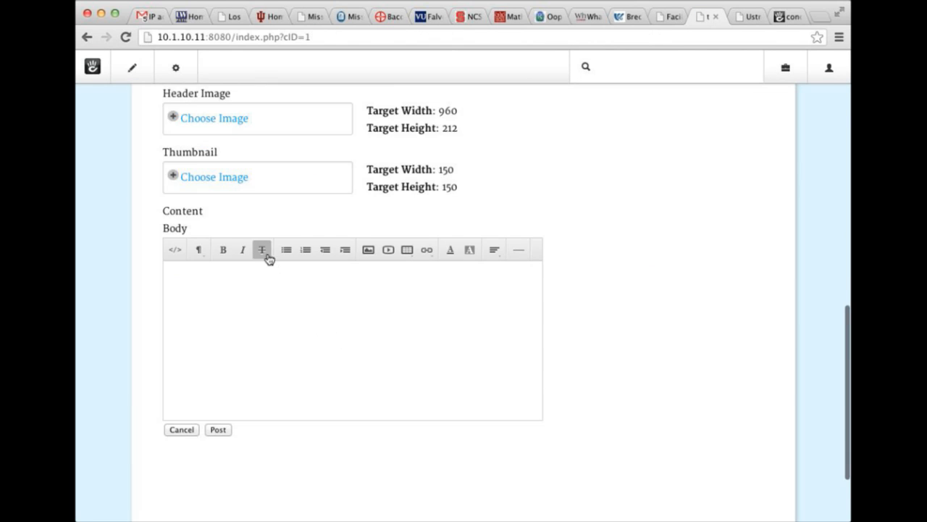
scroll(221, 170, "up", 8)
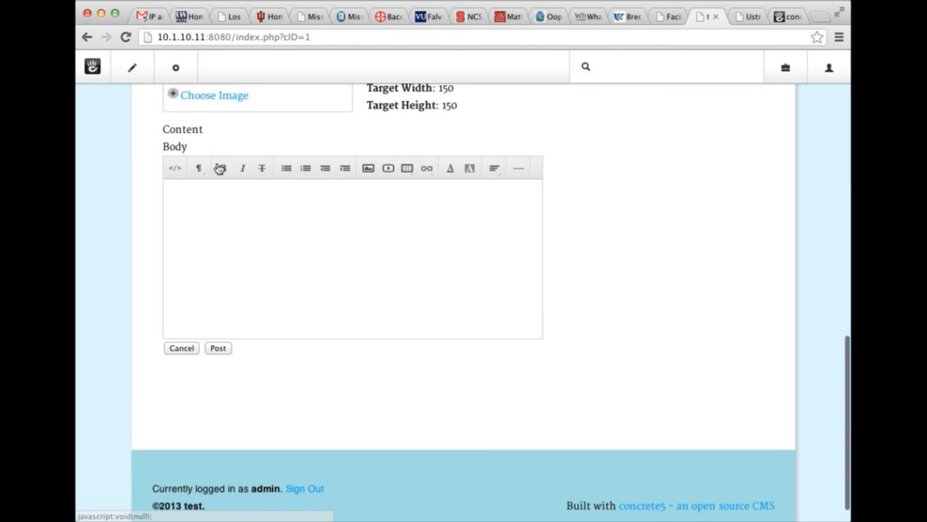
scroll(215, 207, "down", 10)
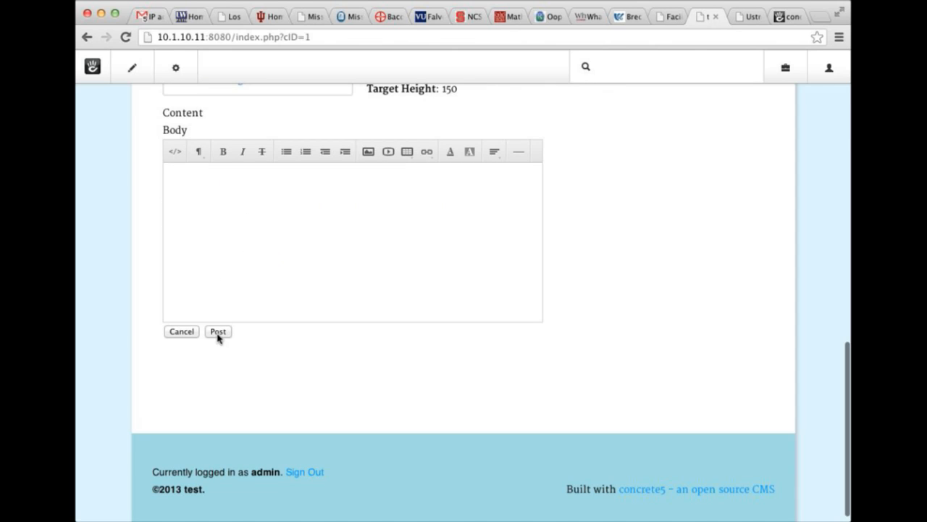
left_click(217, 332)
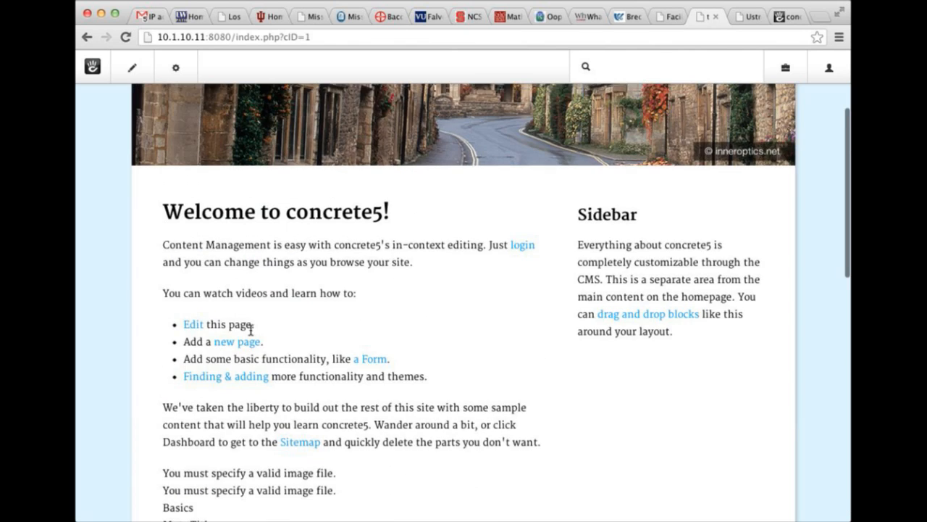
Enter Meta Title 'This is my new page.' and set sh_thumbnail.jpg as Header Image, skipping the crop.
scroll(251, 330, "up", 5)
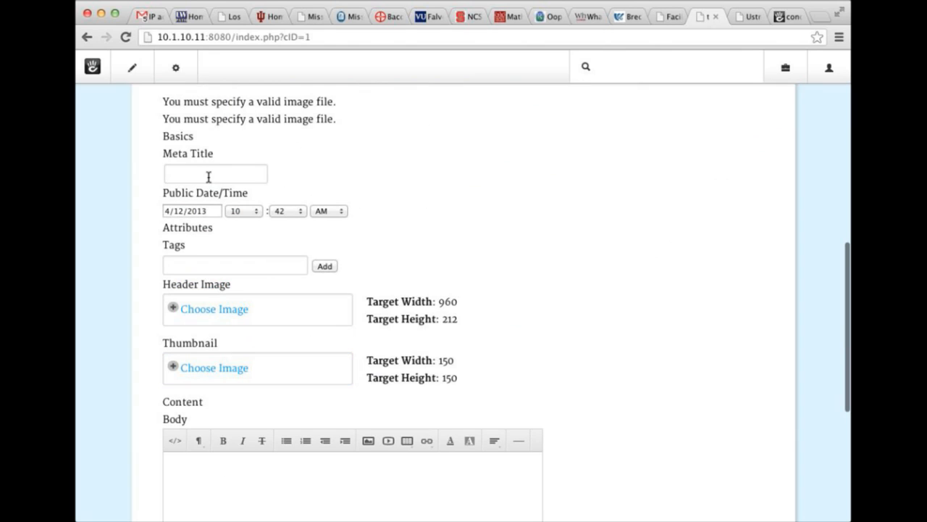
left_click(208, 176)
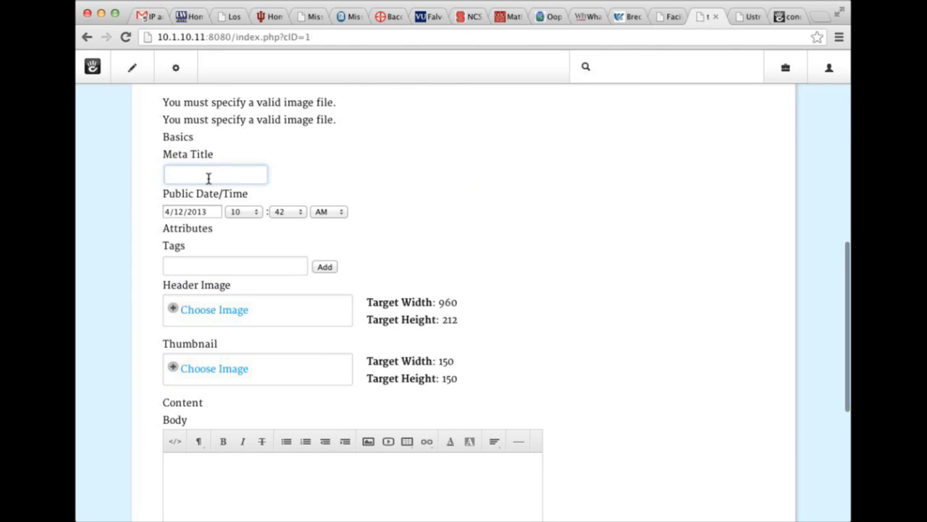
type("This is my new page.")
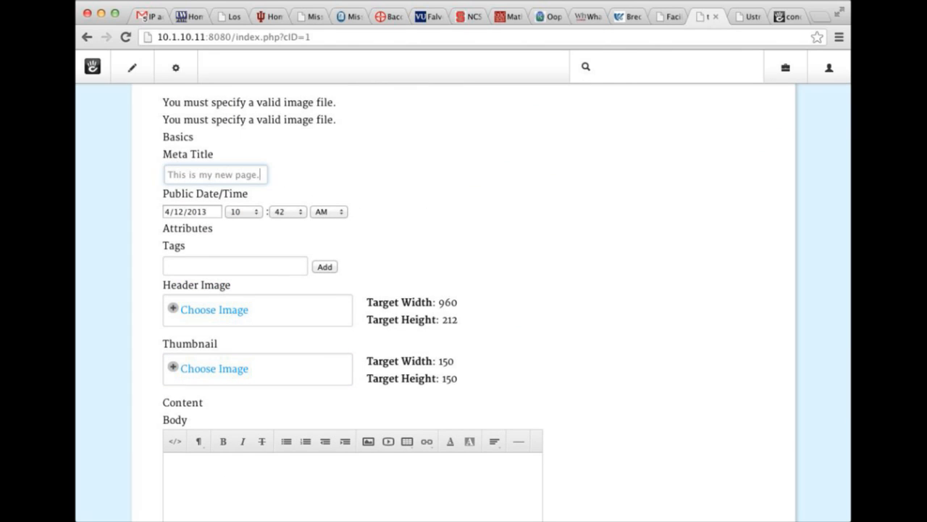
left_click(215, 309)
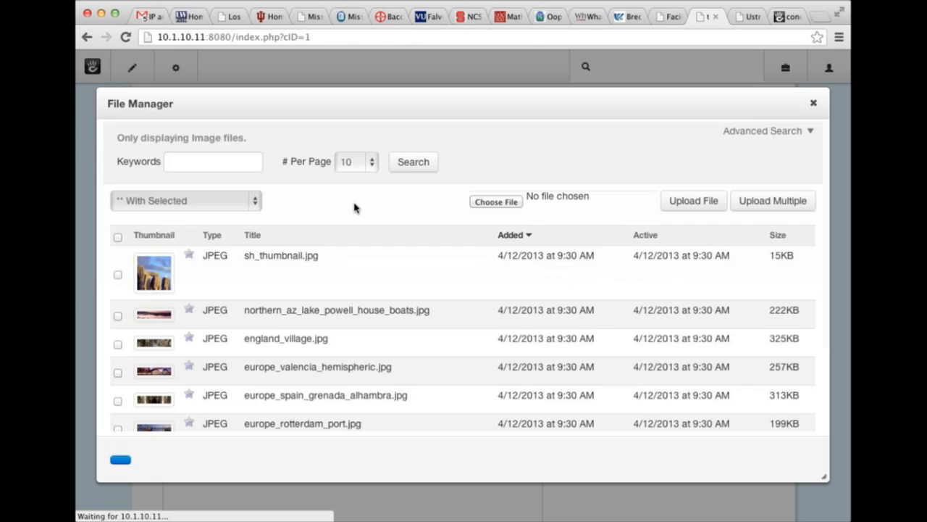
left_click(390, 320)
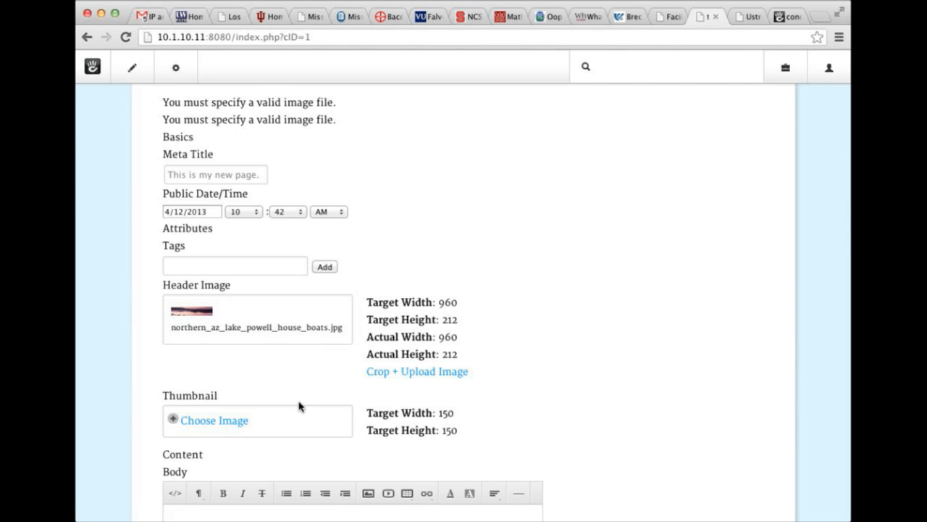
left_click(313, 422)
left_click(400, 287)
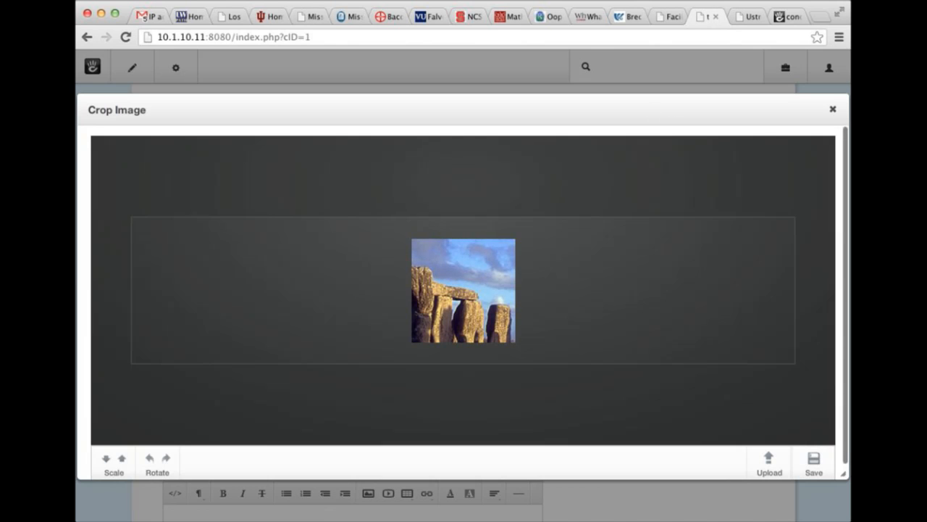
left_click(833, 108)
Post the composer form again and inspect the remaining 'valid image file' error.
scroll(289, 246, "down", 5)
left_click(218, 412)
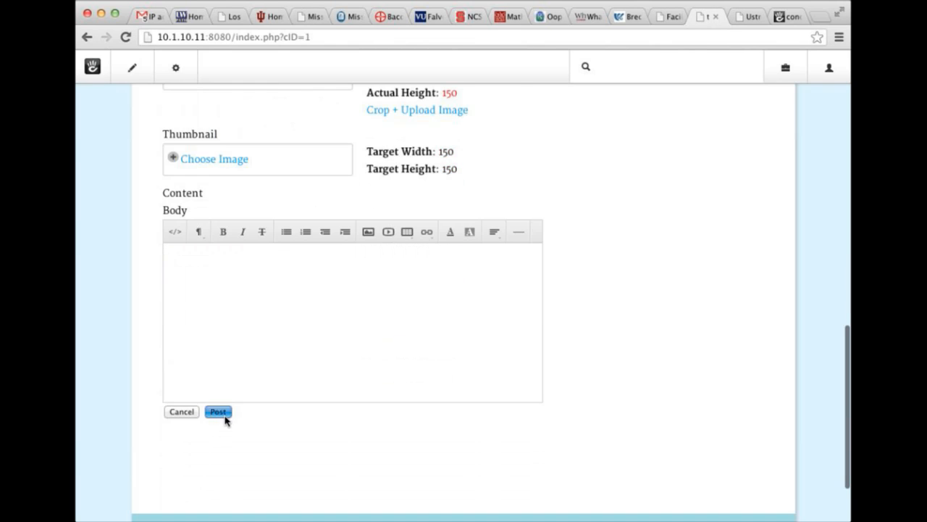
scroll(240, 398, "up", 7)
scroll(242, 389, "down", 3)
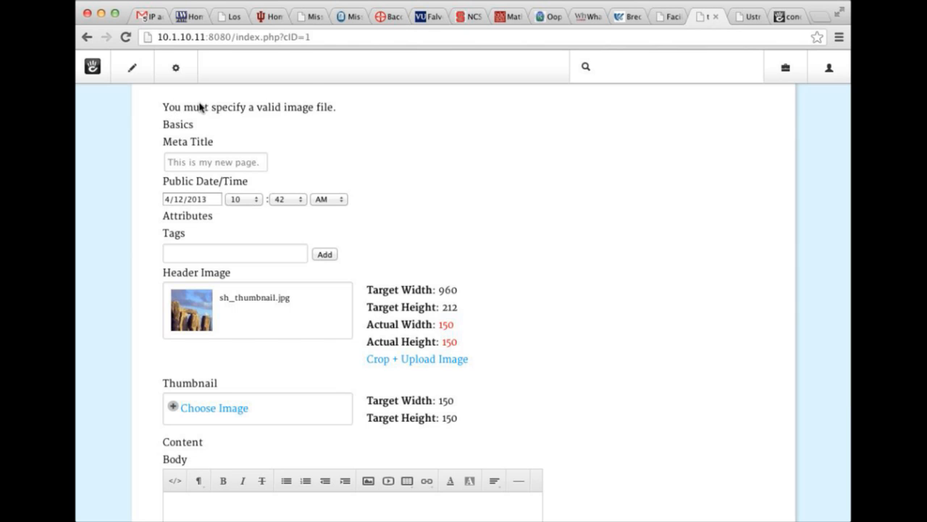
scroll(263, 106, "up", 1)
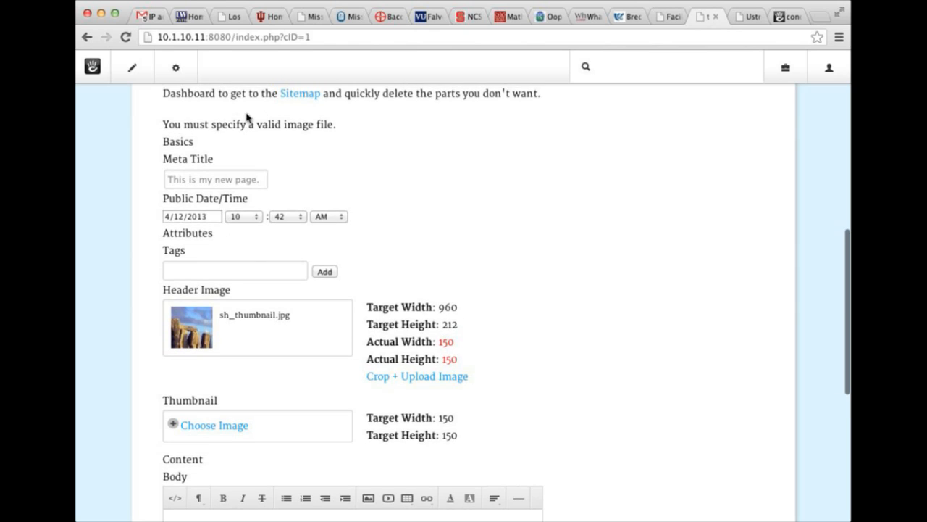
left_click_drag(164, 124, 316, 124)
double_click(324, 124)
scroll(275, 205, "down", 10)
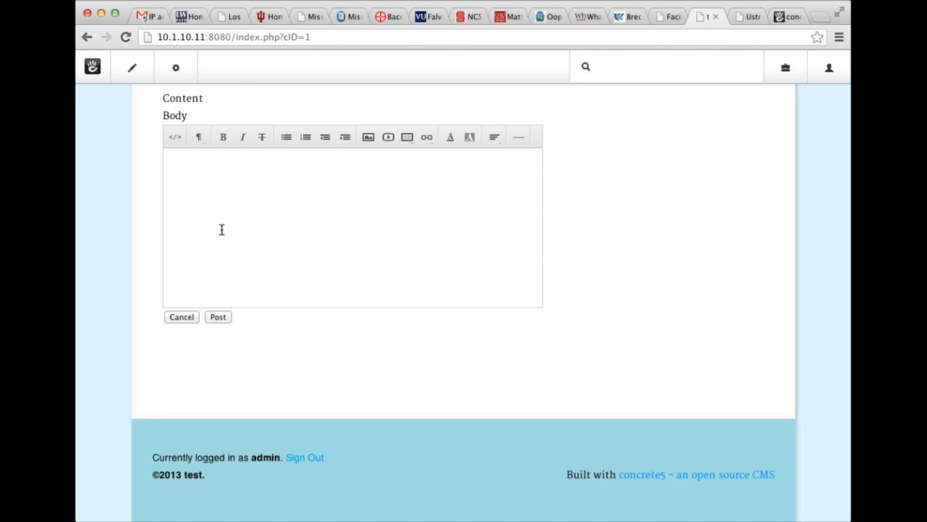
Enter edit mode and delete the Front-End Composer block from the home page's Main area.
scroll(220, 232, "up", 10)
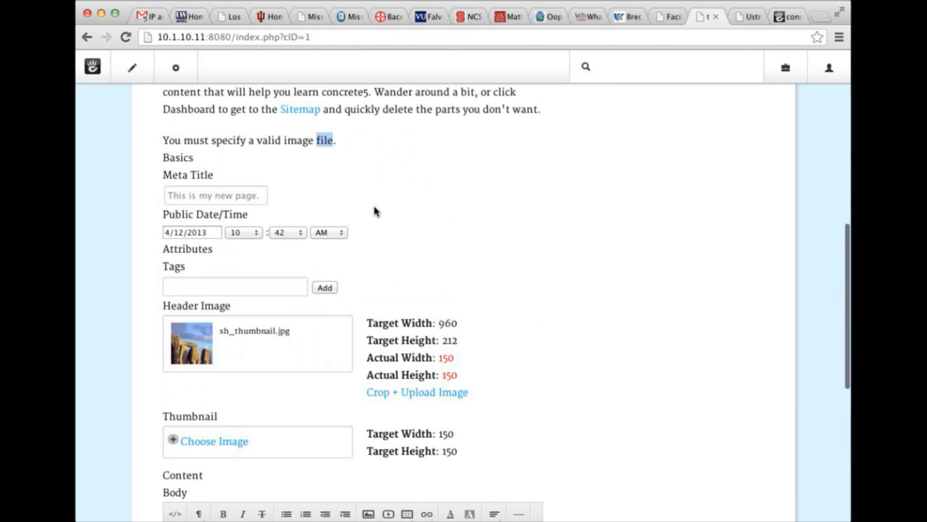
scroll(376, 207, "down", 4)
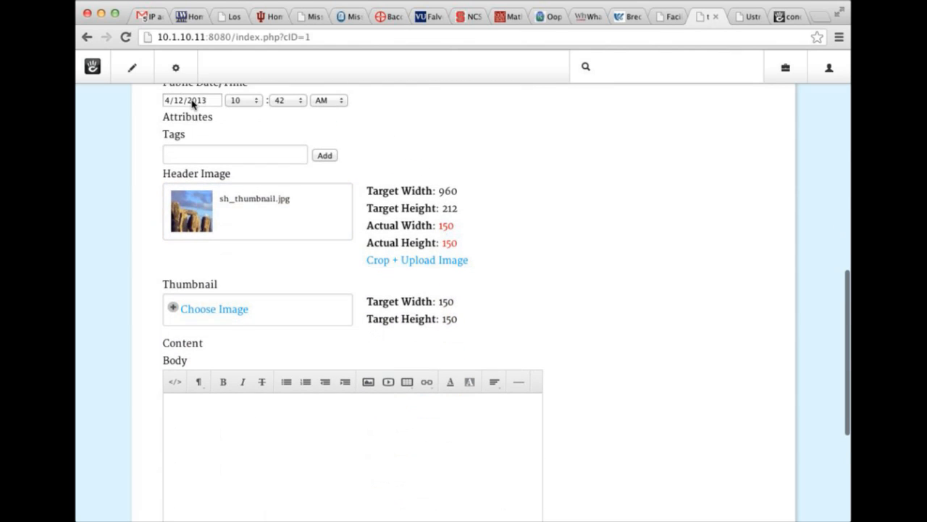
scroll(255, 113, "up", 5)
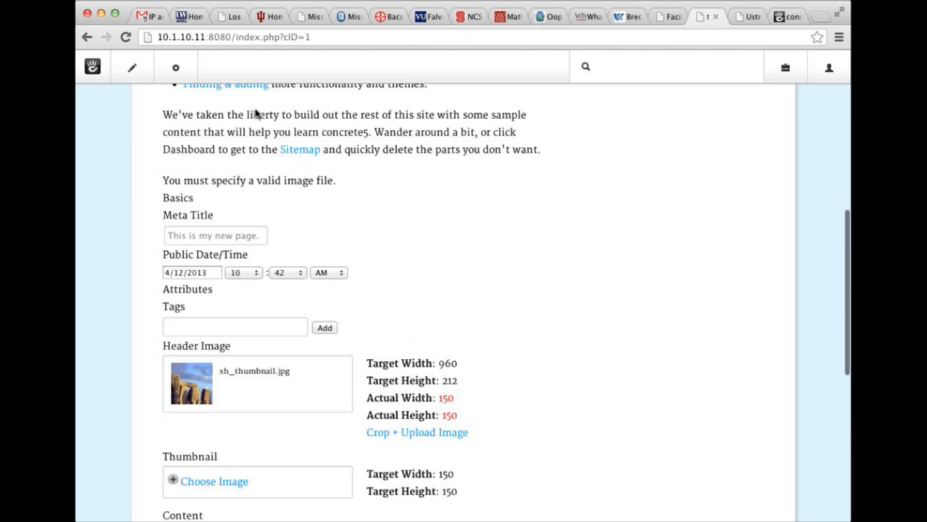
left_click(132, 67)
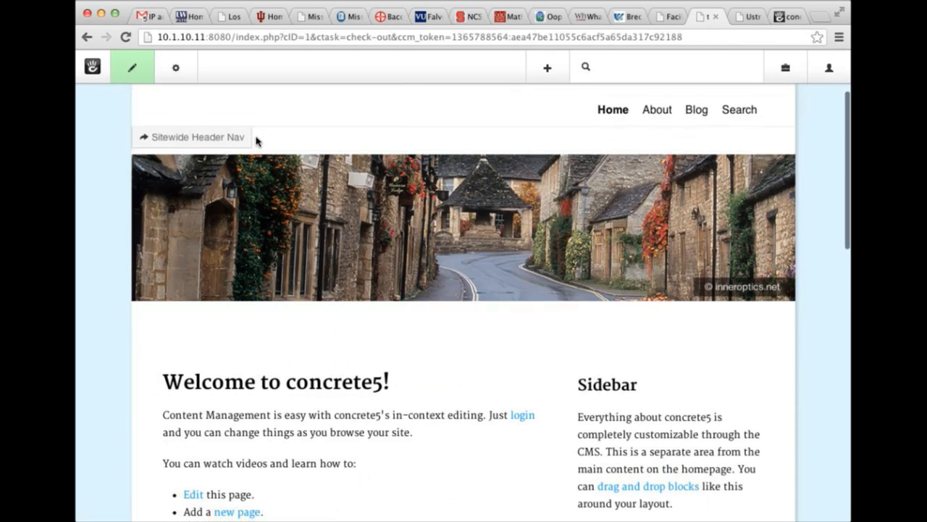
scroll(256, 140, "down", 10)
left_click(308, 288)
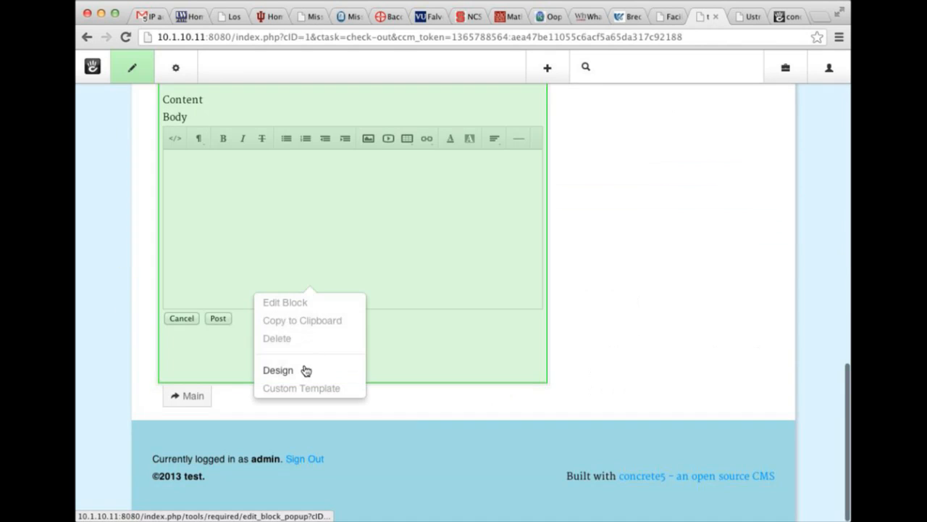
left_click(305, 340)
left_click(316, 86)
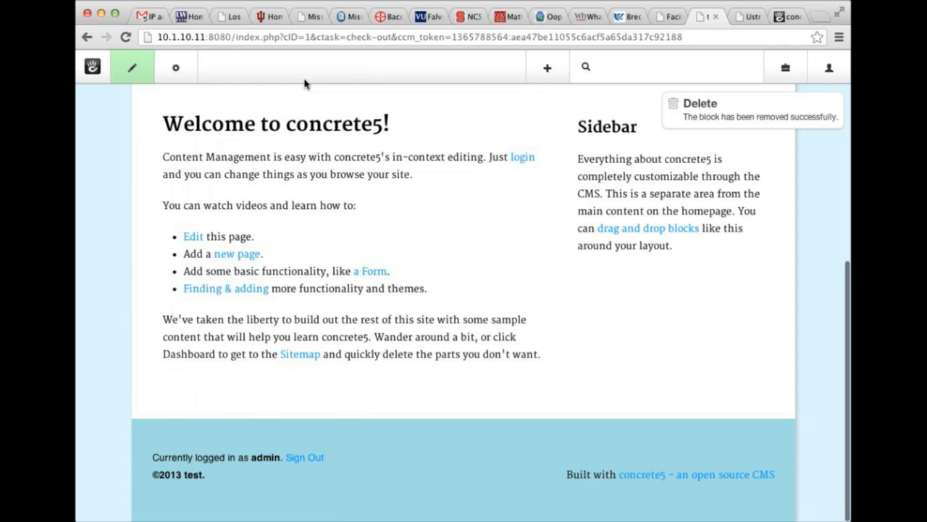
left_click(132, 68)
Publish the home page without the composer block, then visit the Dashboard and come back.
left_click(150, 209)
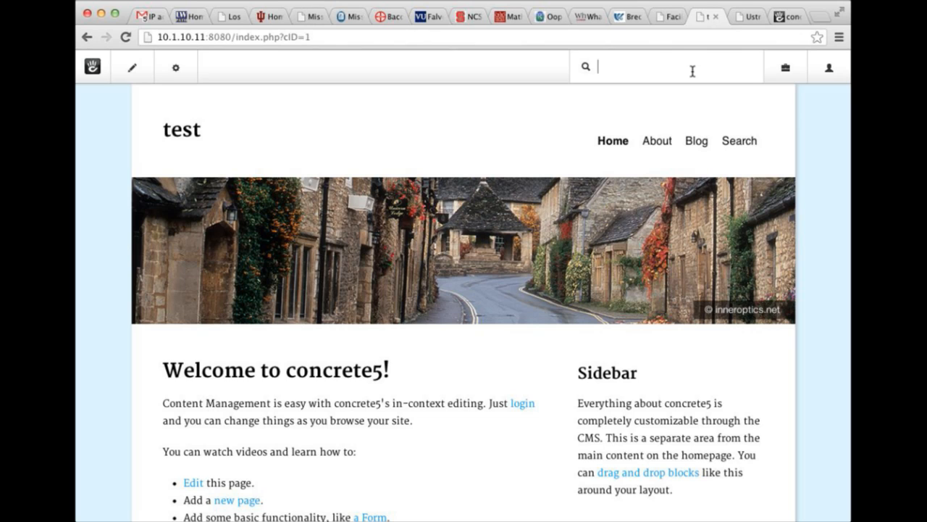
mouse_move(783, 78)
left_click(784, 67)
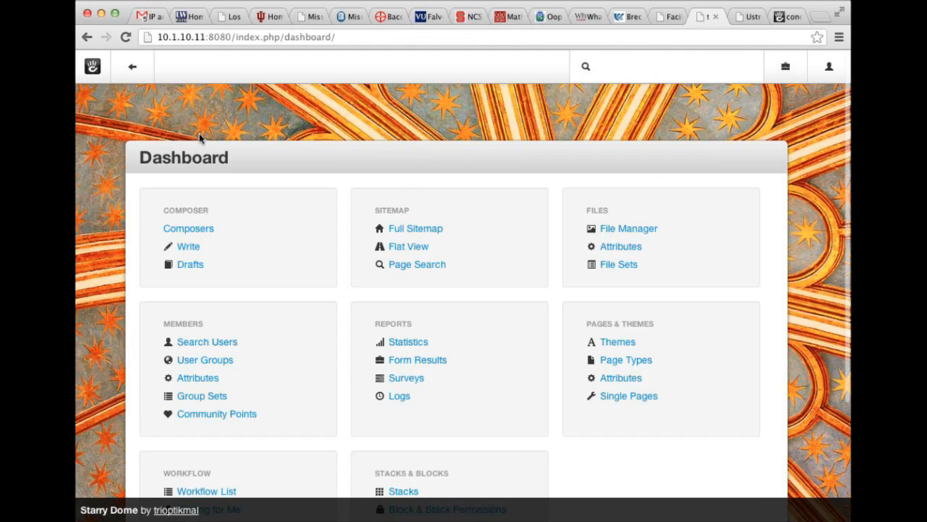
left_click(132, 67)
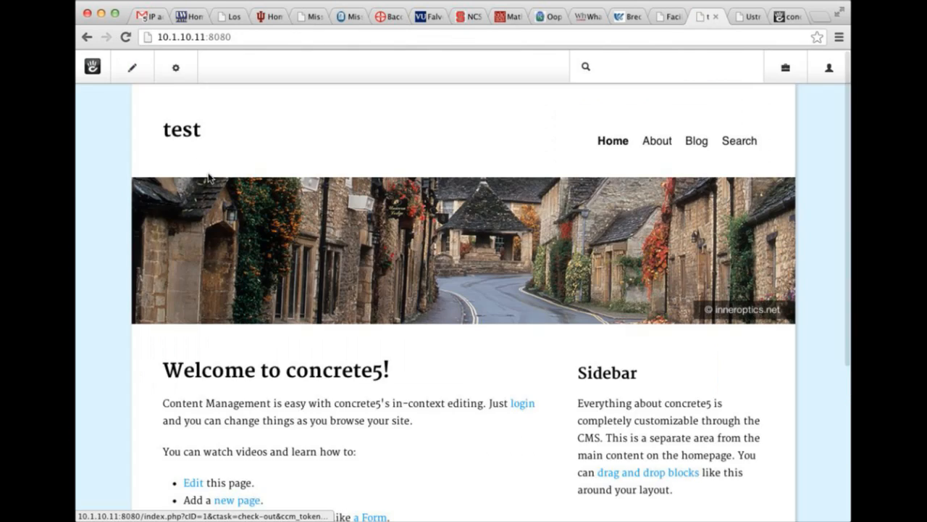
Toggle the home page's edit mode on and off, then reopen the page editing menu.
scroll(211, 177, "down", 5)
left_click(148, 81)
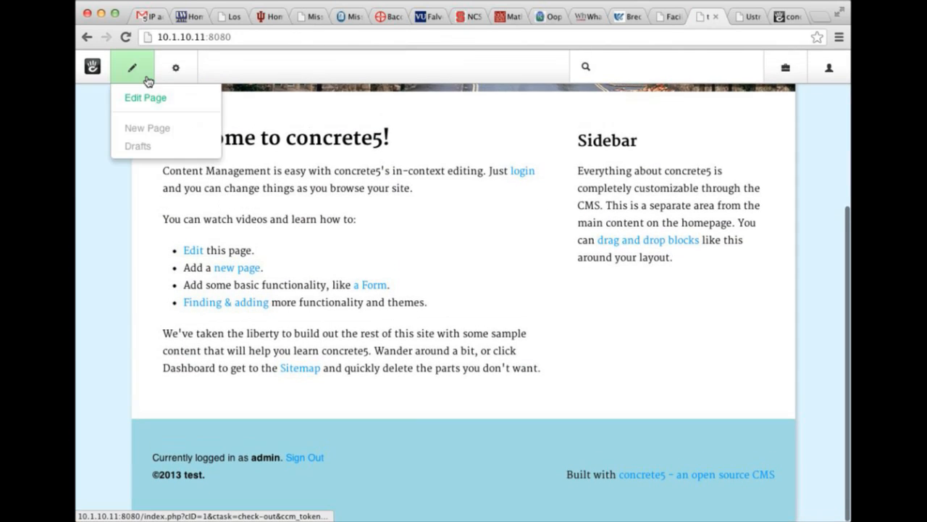
left_click(145, 97)
left_click(131, 76)
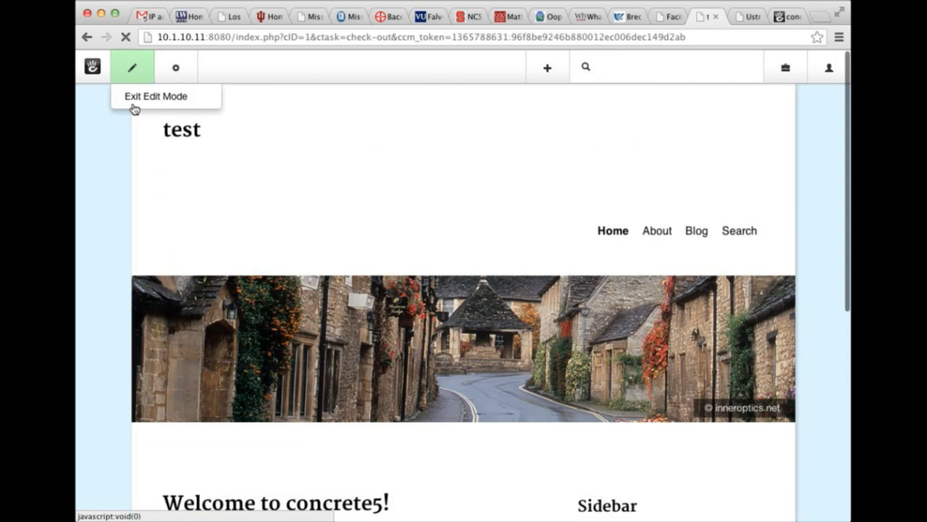
left_click(134, 107)
left_click(138, 71)
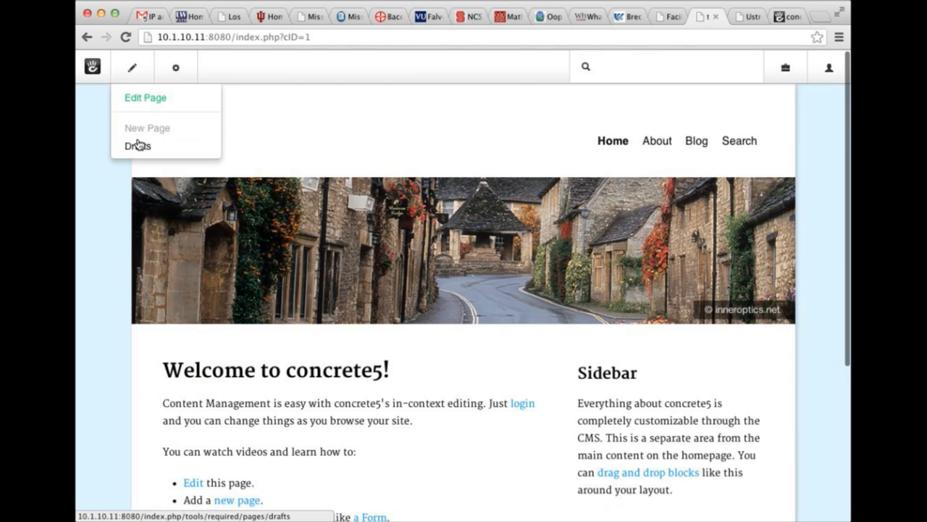